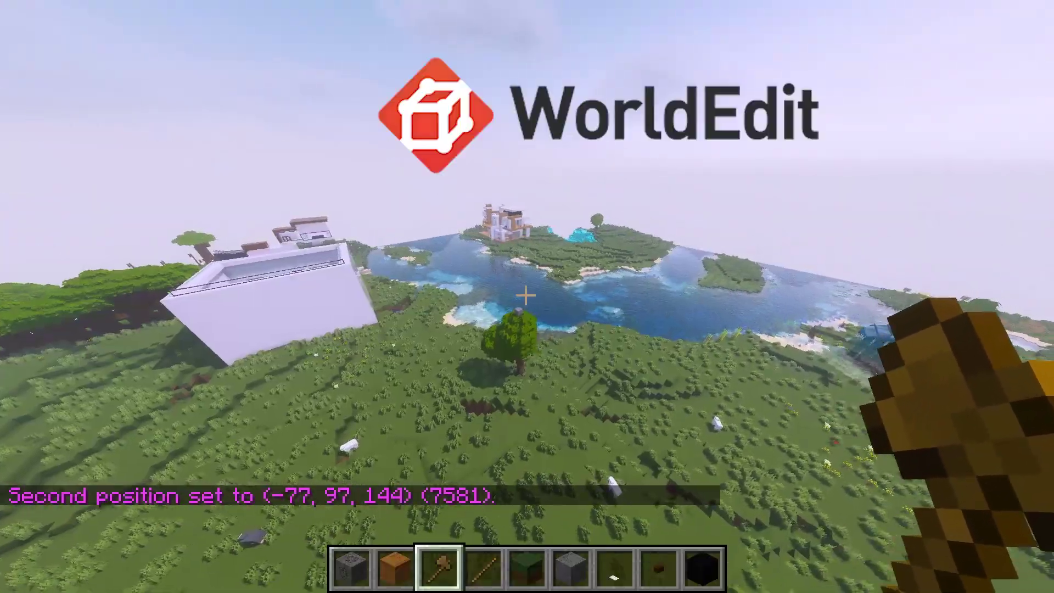
Fill the selected WorldEdit region with oak_planks using the //set command.
{"action": "type", "text": "//set oak_planks"}
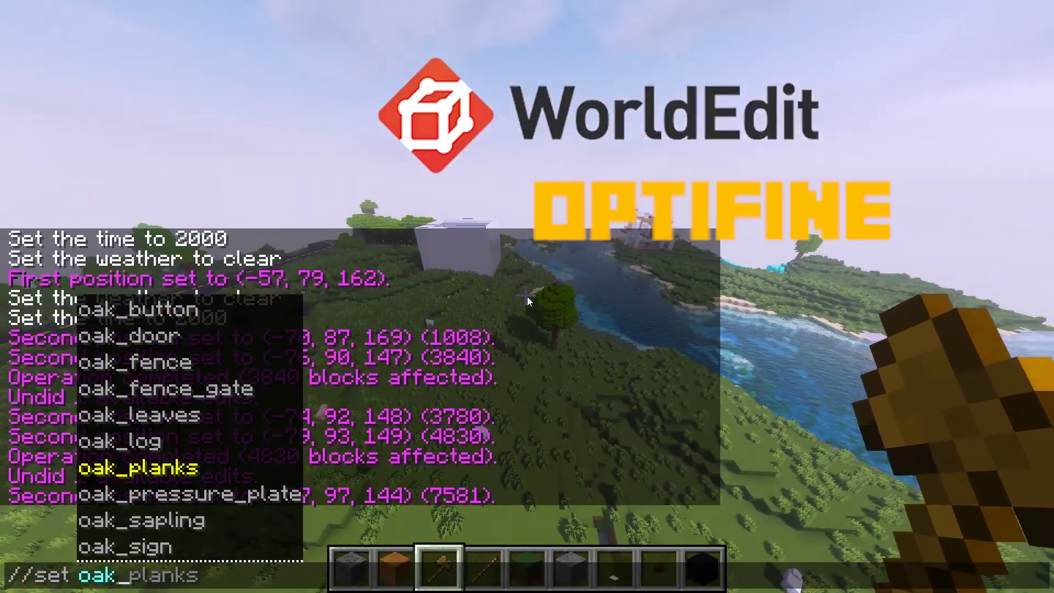
{"action": "key", "text": "Return"}
{"action": "key", "text": "6"}
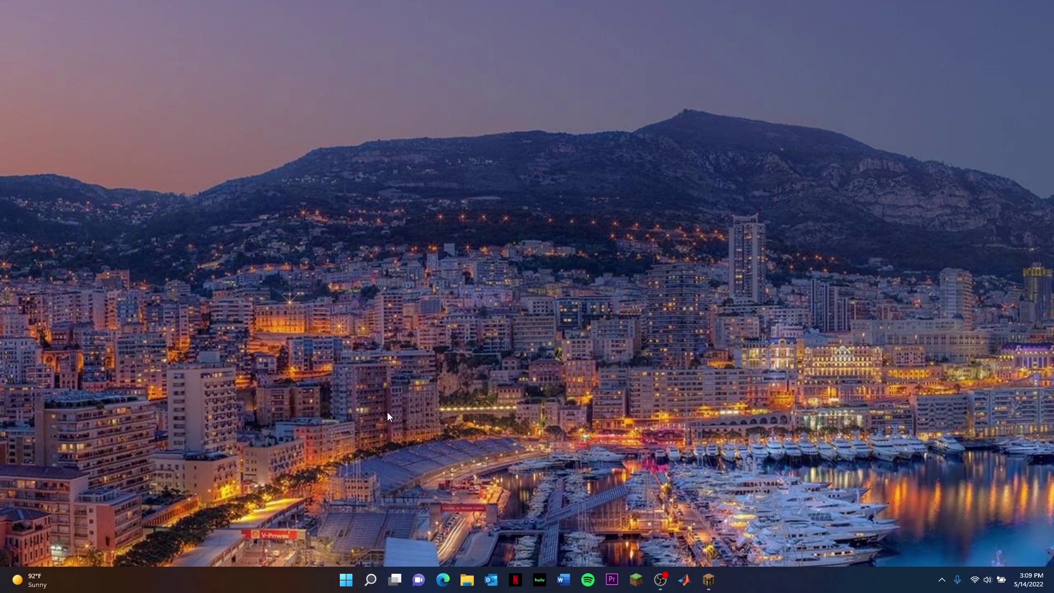
Switch to Microsoft Edge and search the web for "forge".
{"action": "left_click", "coordinate": [439, 574]}
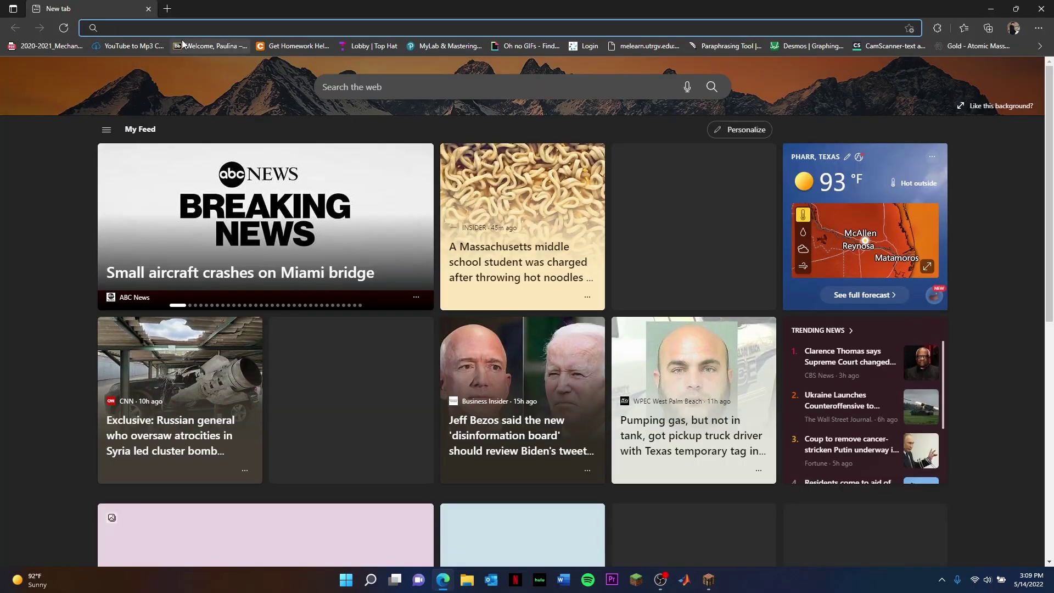
{"action": "left_click", "coordinate": [187, 29]}
{"action": "type", "text": "forge"}
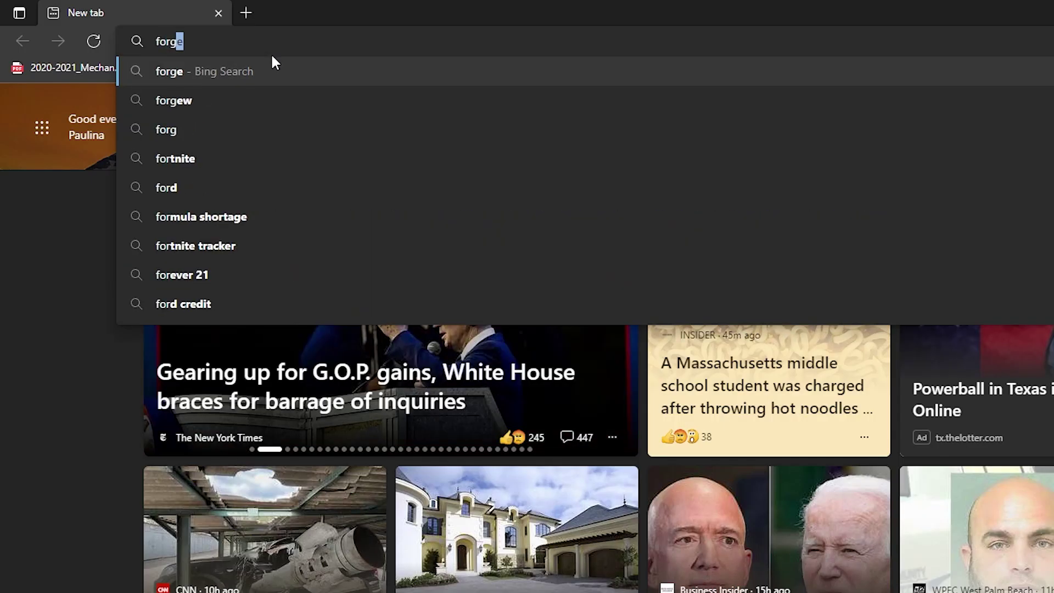
{"action": "key", "text": "Return"}
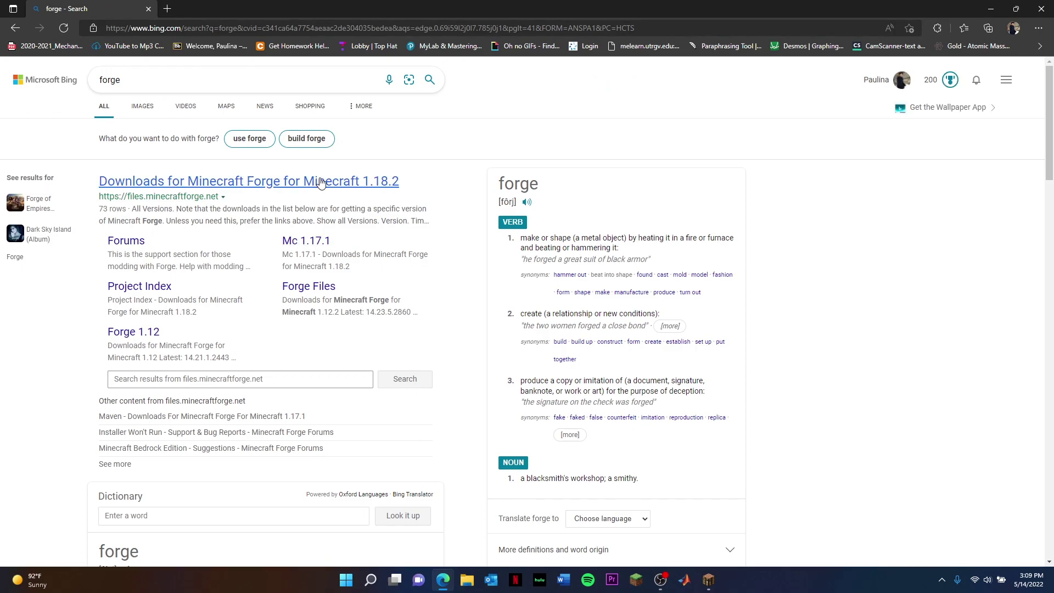
Download the latest Forge installer, version 1.18.2 - 40.1.20, from the Minecraft Forge site, skipping the advertisement page.
{"action": "left_click", "coordinate": [331, 182]}
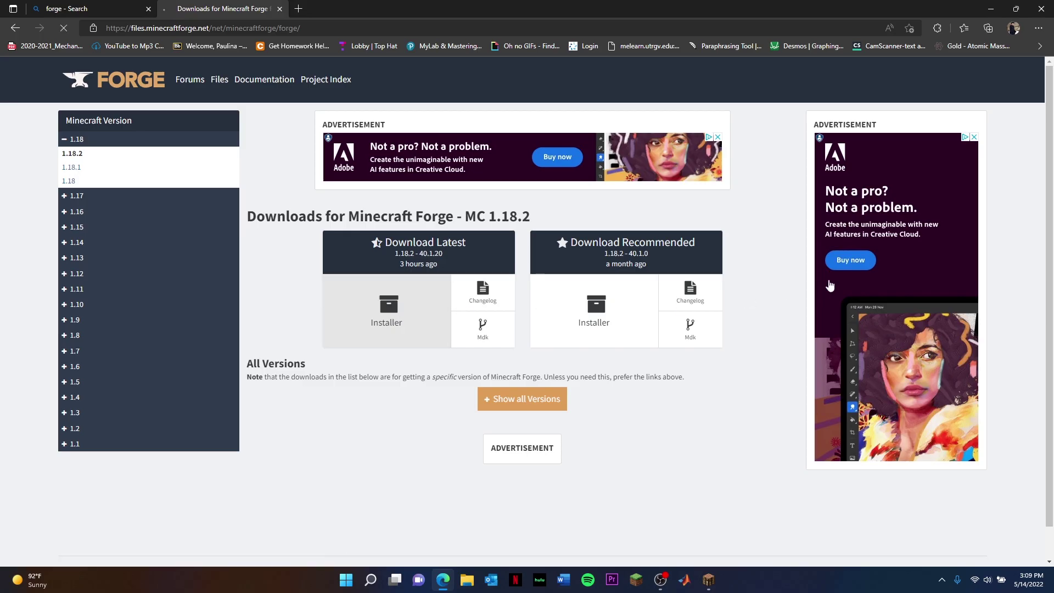
{"action": "left_click", "coordinate": [433, 321]}
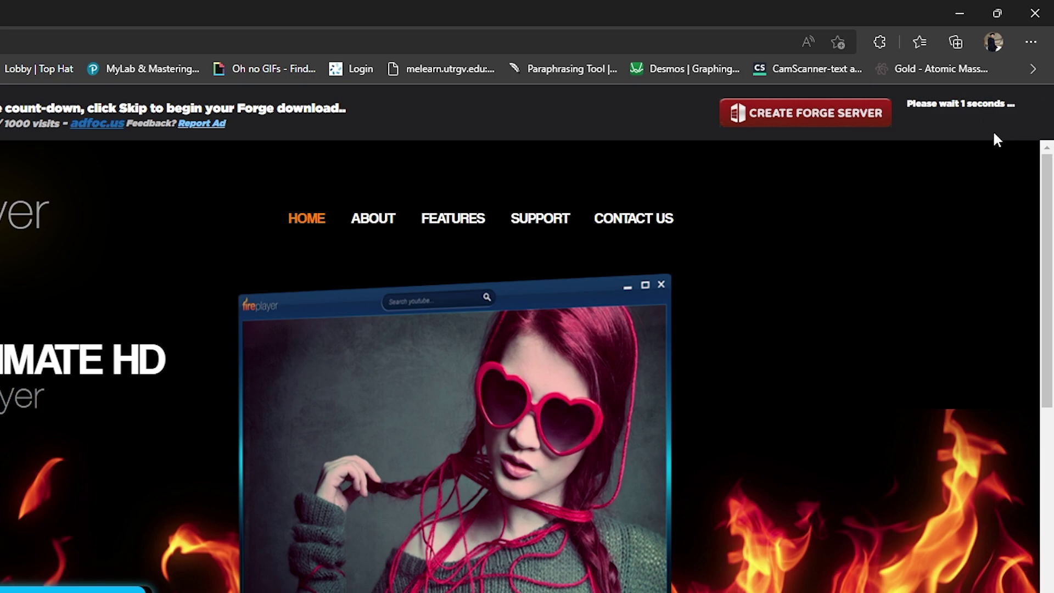
{"action": "left_click", "coordinate": [957, 115]}
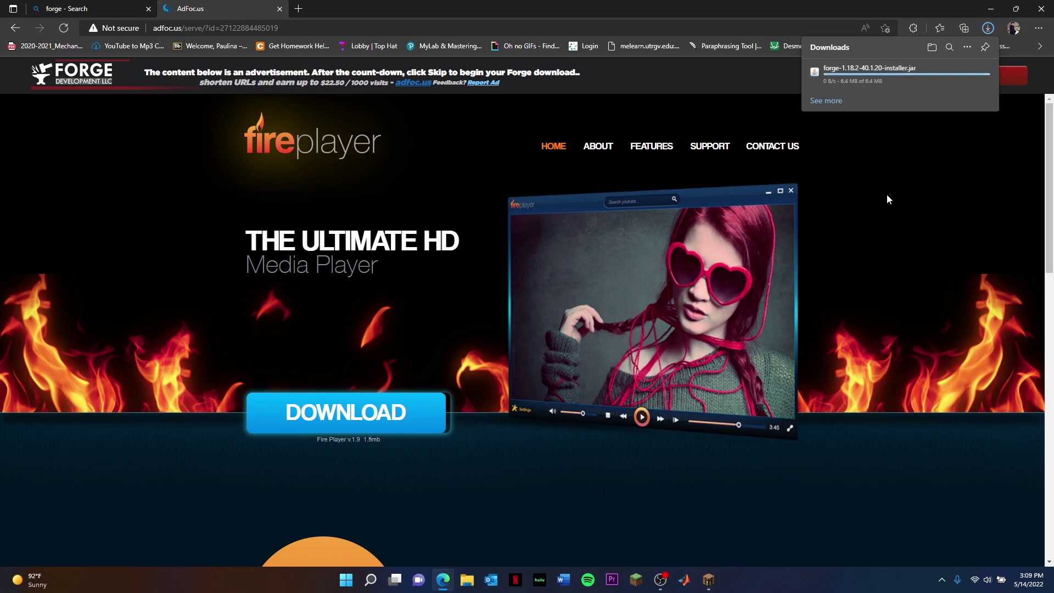
Search for "optifine" in a new tab and go to the Downloads page of the official OptiFine site.
{"action": "left_click", "coordinate": [298, 8]}
{"action": "type", "text": "optifine"}
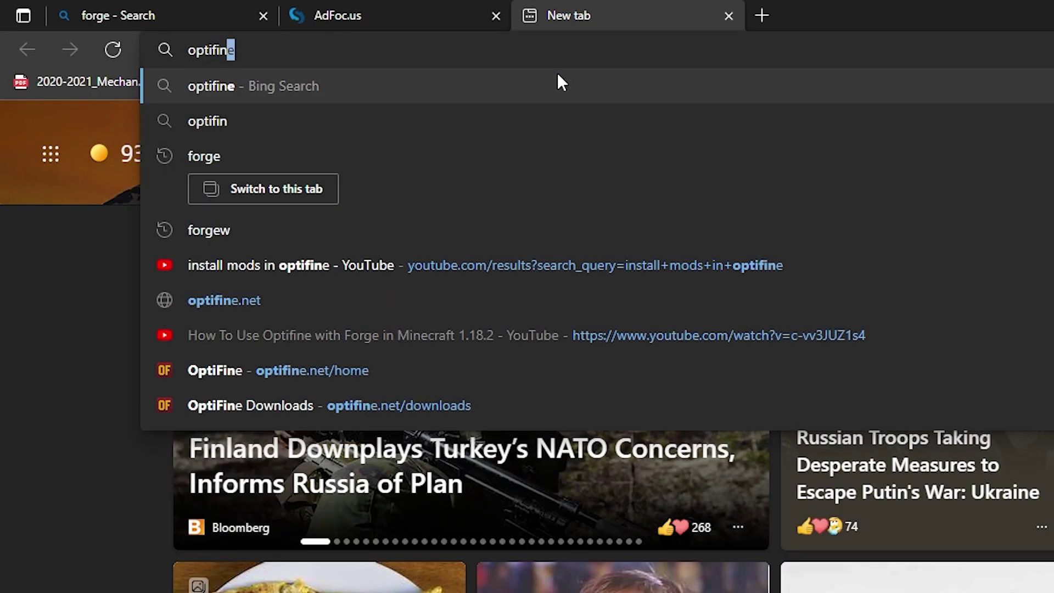
{"action": "key", "text": "Return"}
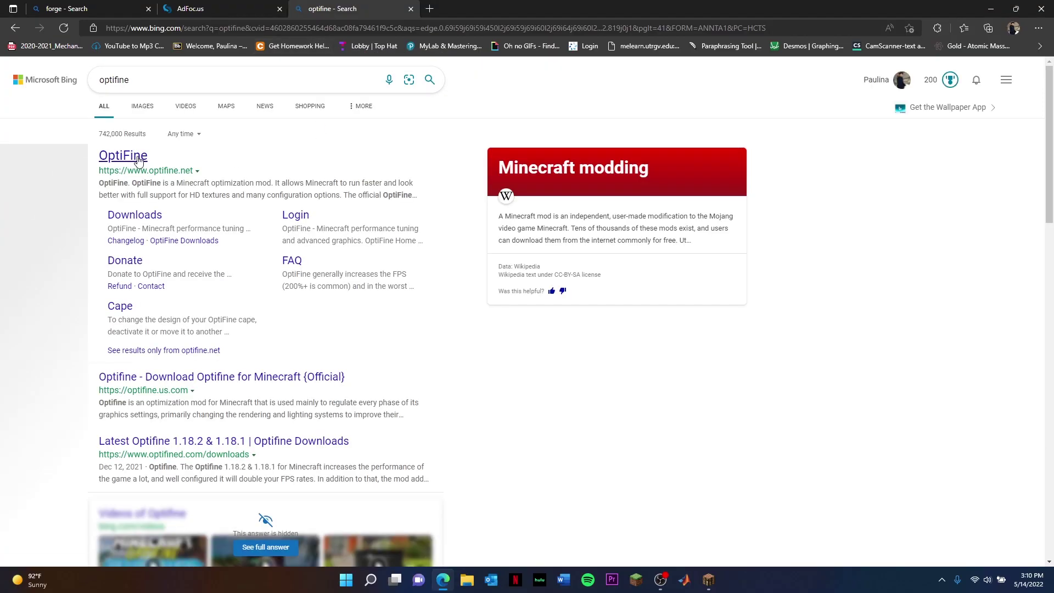
{"action": "left_click", "coordinate": [133, 156]}
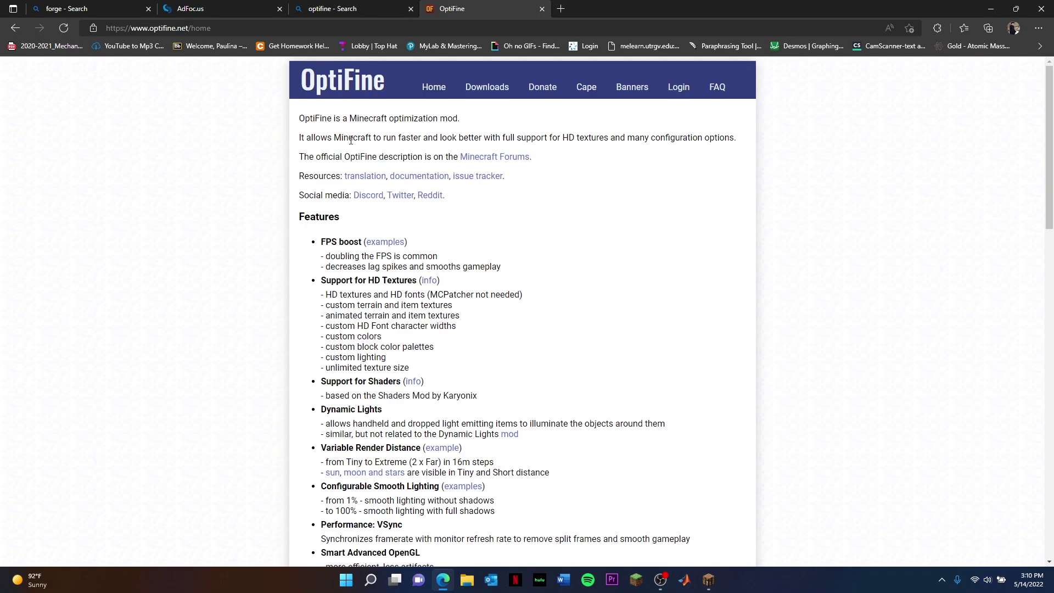
{"action": "left_click", "coordinate": [482, 89]}
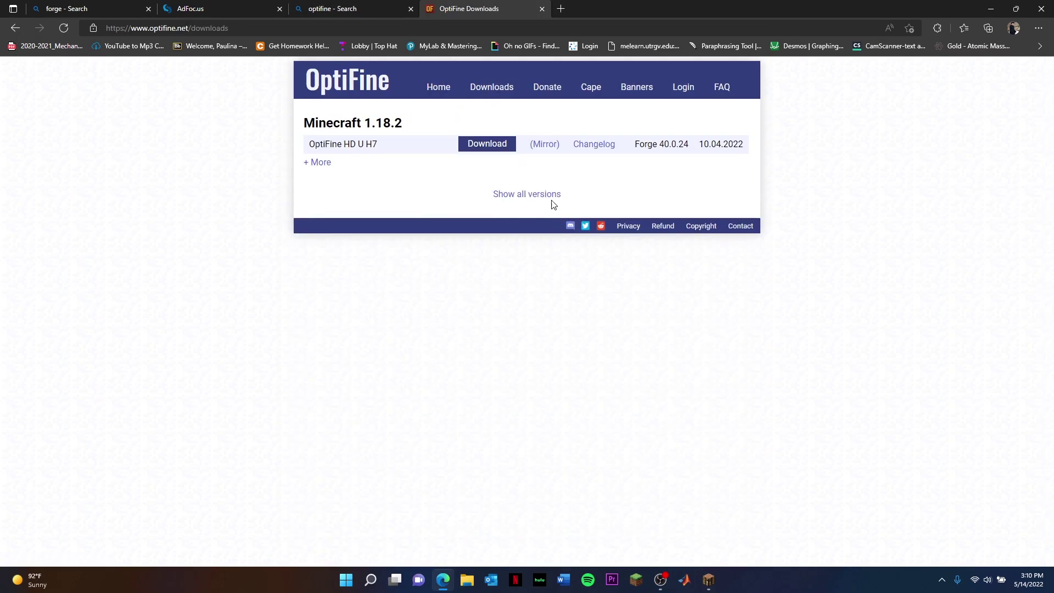
Expand the list to all OptiFine versions and download OptiFine HD U H7 for Minecraft 1.18.2.
{"action": "left_click", "coordinate": [317, 162]}
{"action": "left_click", "coordinate": [533, 205]}
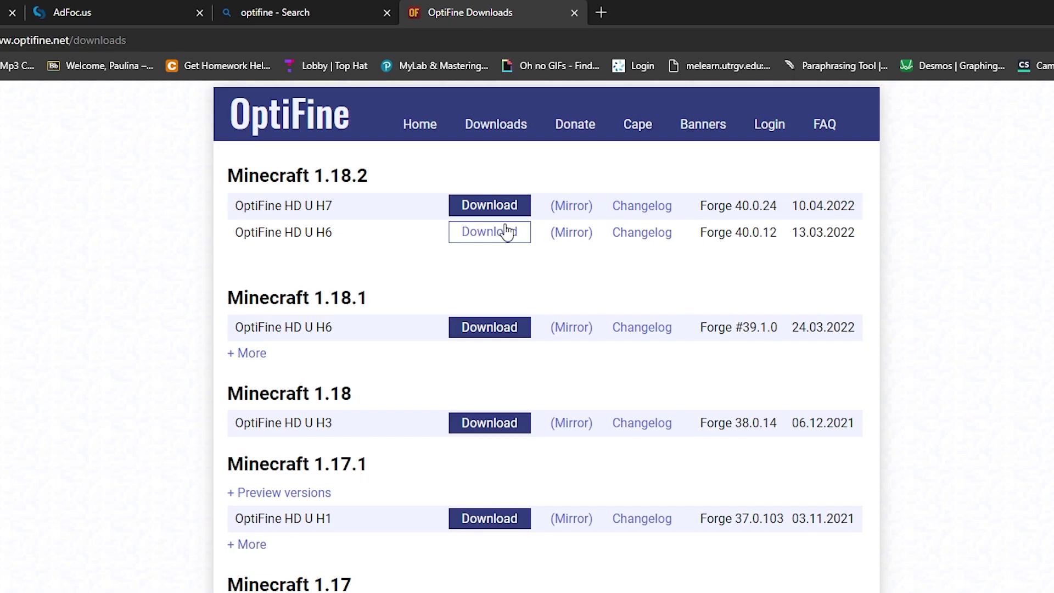
{"action": "left_click", "coordinate": [486, 144]}
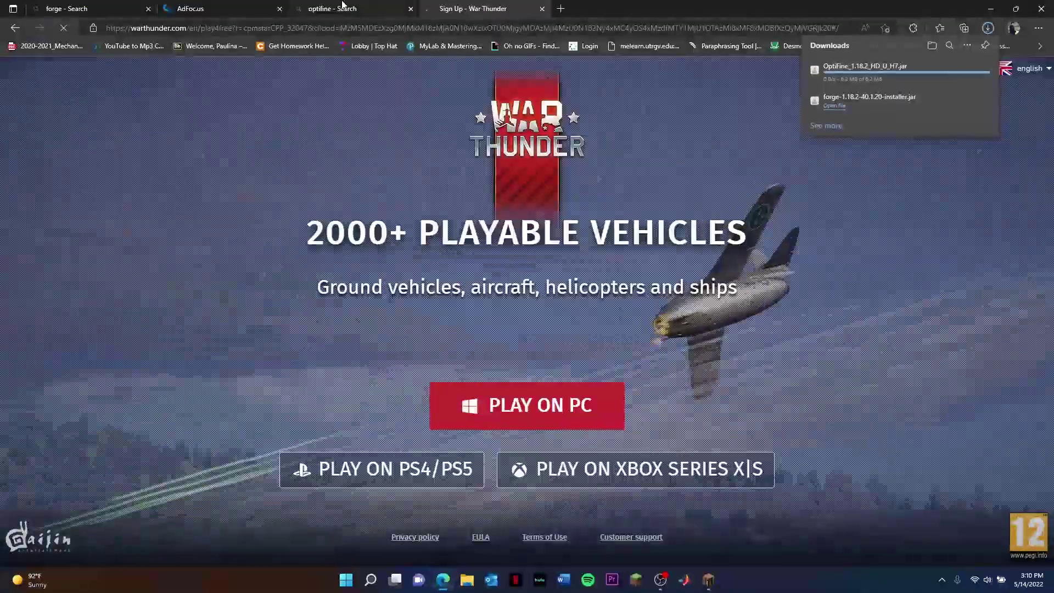
Search for "world edit" in a new tab and open the WorldEdit mod page on CurseForge.
{"action": "left_click", "coordinate": [346, 8]}
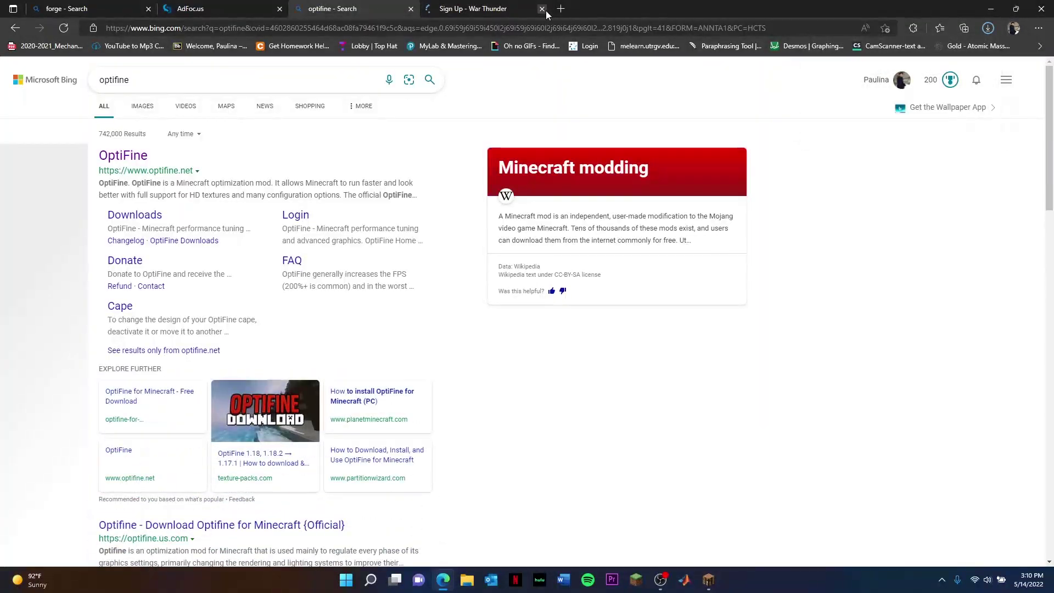
{"action": "left_click", "coordinate": [560, 8]}
{"action": "type", "text": "world ediot"}
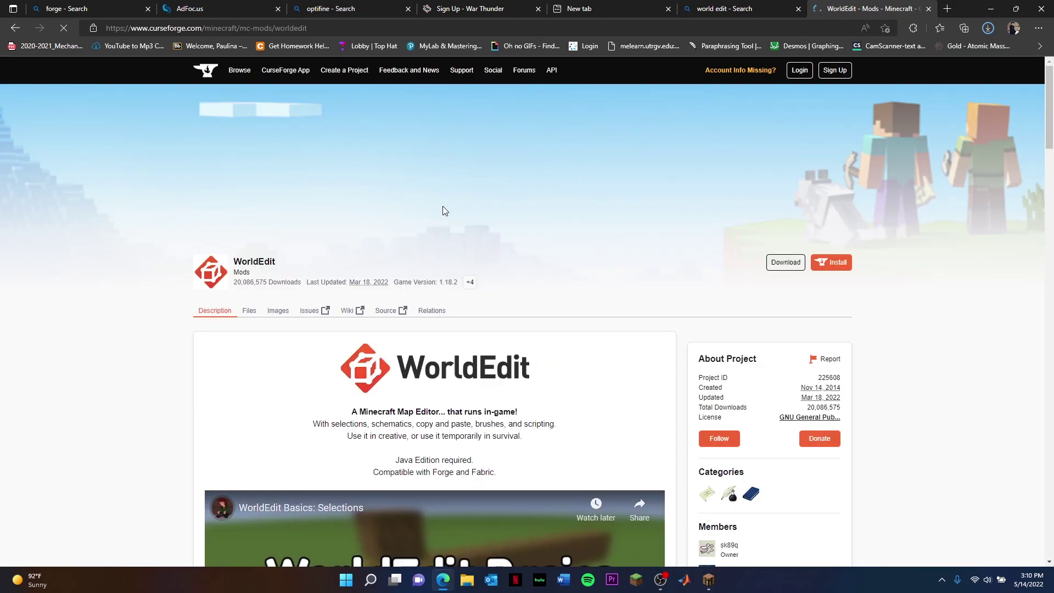
Download WorldEdit 7.2.10 for Minecraft 1.18 from the mod's recent files.
{"action": "scroll", "coordinate": [776, 123], "scroll_direction": "down", "scroll_amount": 10}
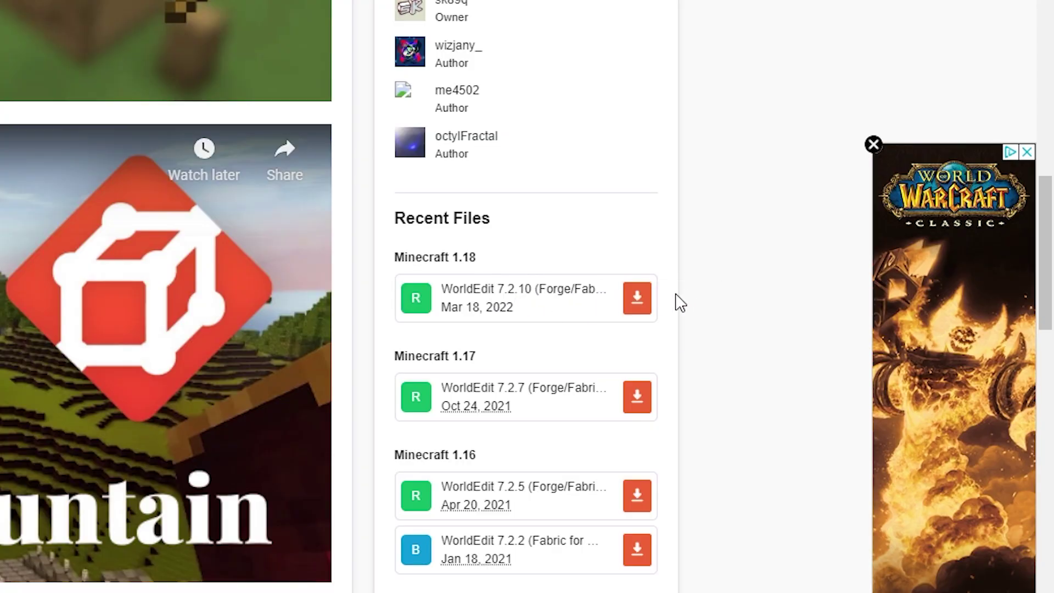
{"action": "left_click", "coordinate": [638, 311]}
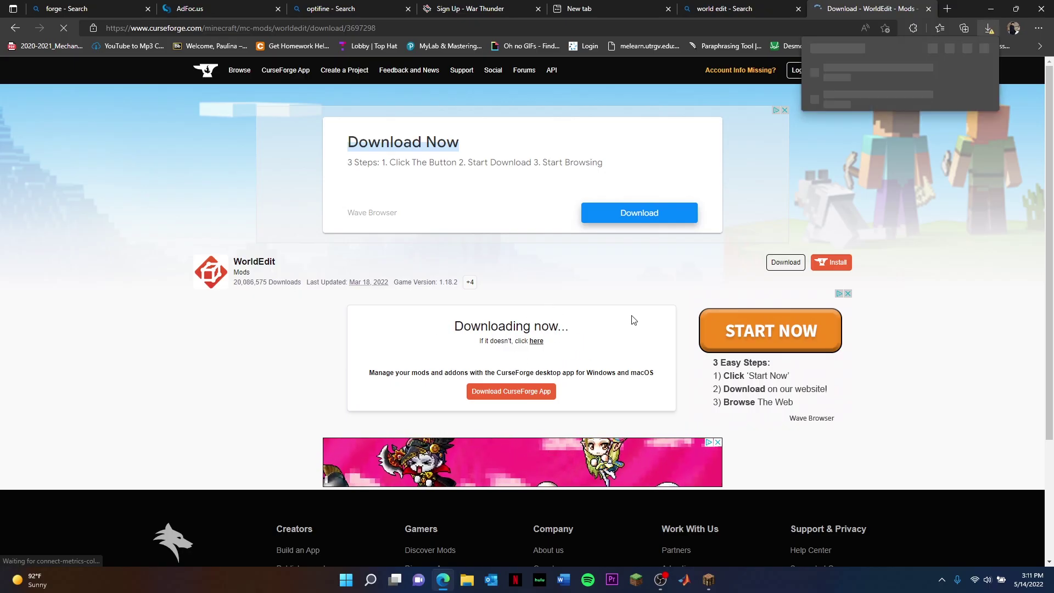
{"action": "left_click", "coordinate": [859, 94]}
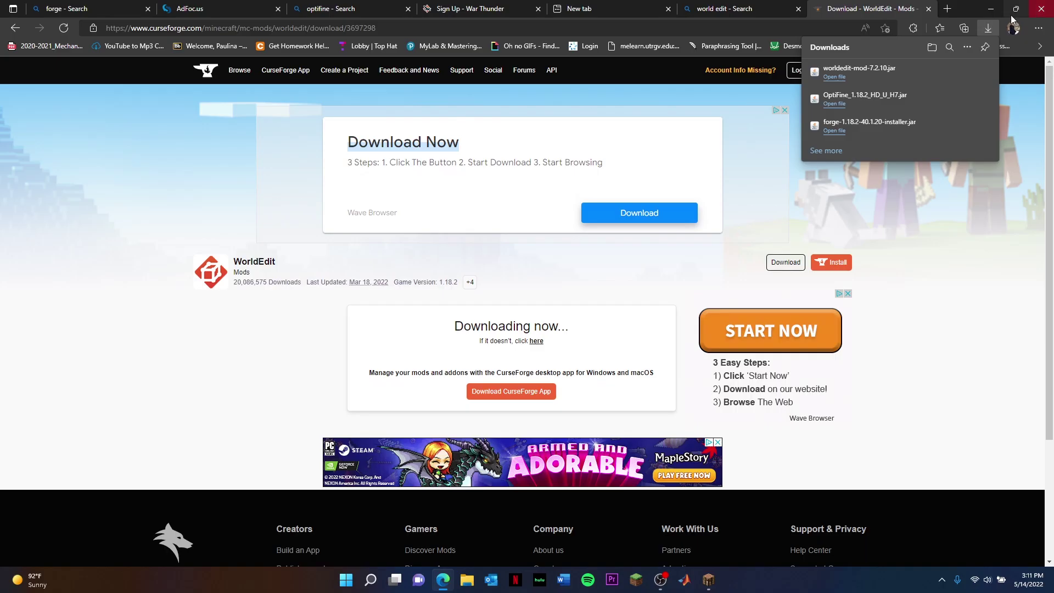
Minimize the browser and move the Forge, OptiFine and WorldEdit jar files from the Downloads folder to the desktop using File Explorer.
{"action": "left_click", "coordinate": [989, 9]}
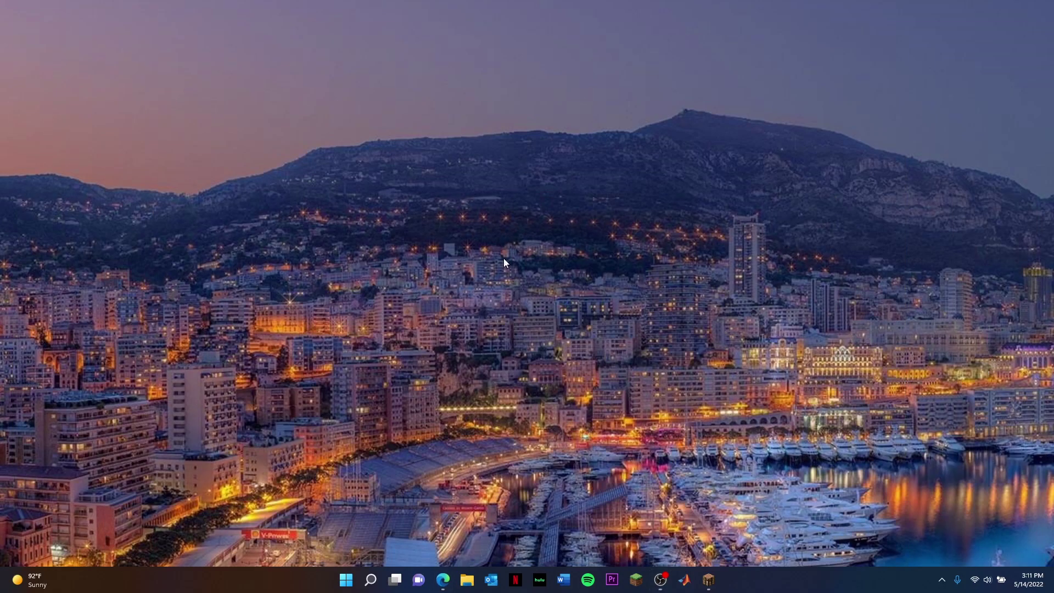
{"action": "left_click", "coordinate": [467, 580]}
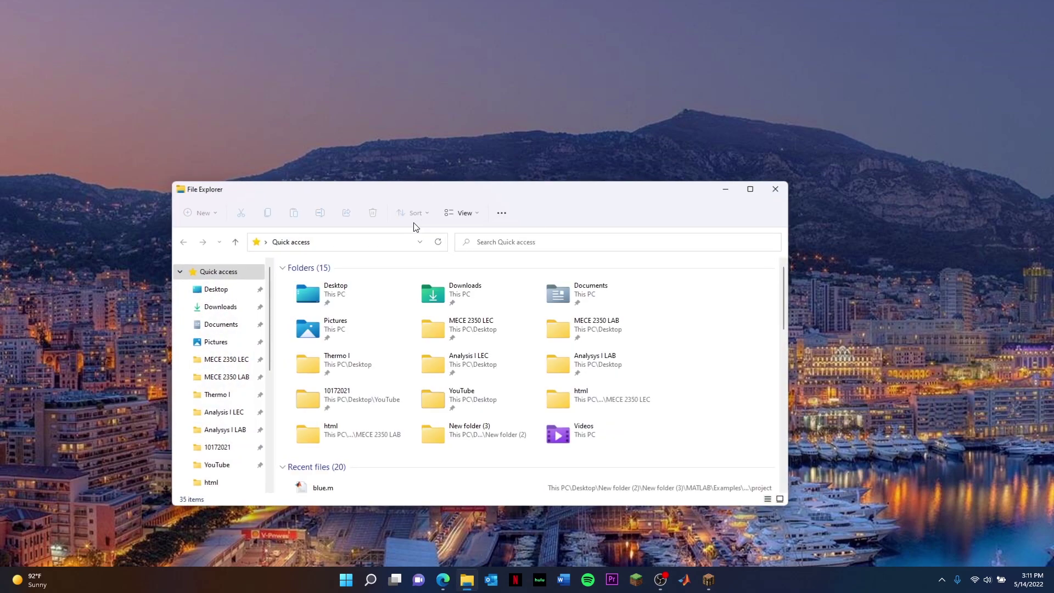
{"action": "left_click_drag", "start_coordinate": [444, 197], "coordinate": [687, 149]}
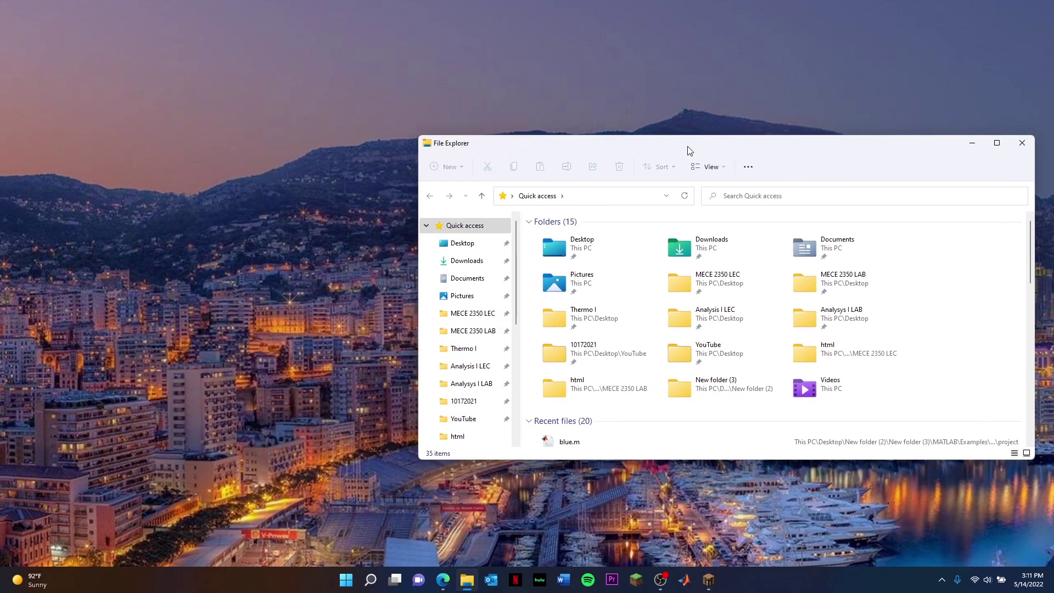
{"action": "left_click", "coordinate": [467, 260]}
{"action": "left_click_drag", "start_coordinate": [780, 258], "coordinate": [257, 220]}
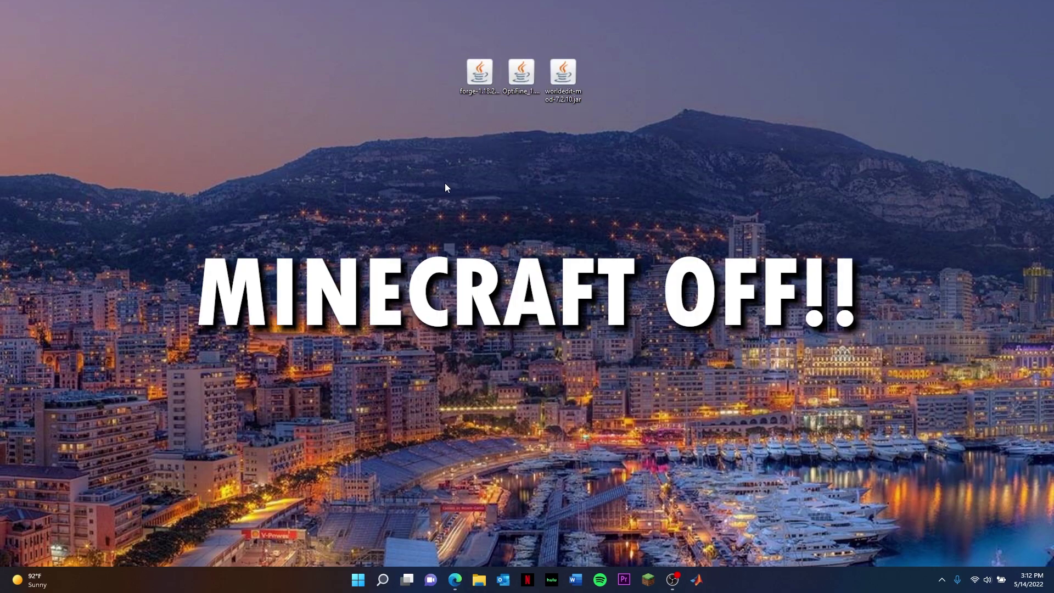
Run the Forge installer from the desktop and install the client into the .minecraft folder.
{"action": "key", "text": "Left"}
{"action": "key", "text": "Left"}
{"action": "key", "text": "Return"}
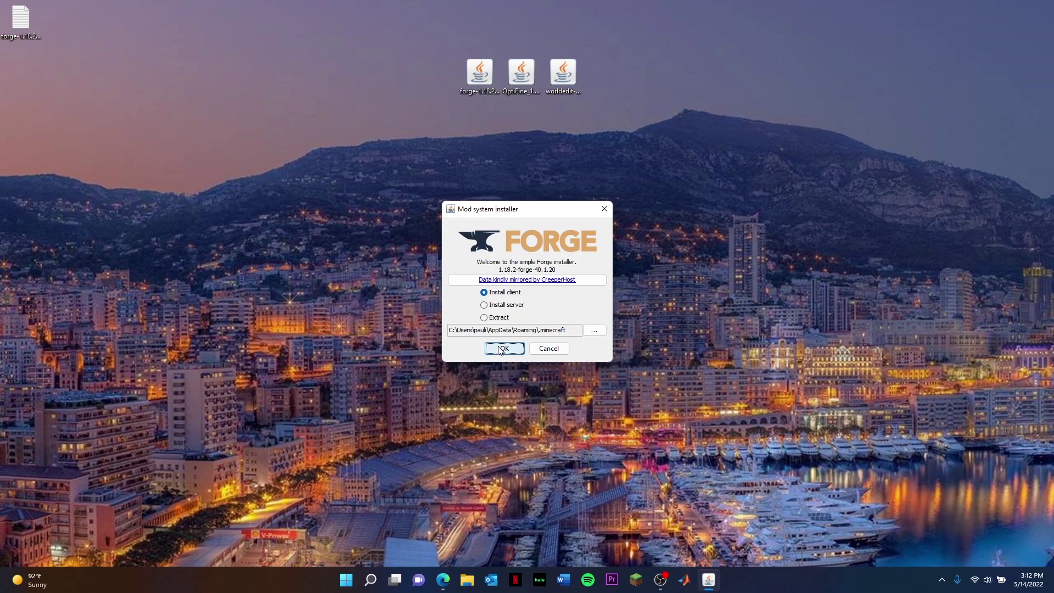
{"action": "left_click", "coordinate": [500, 349]}
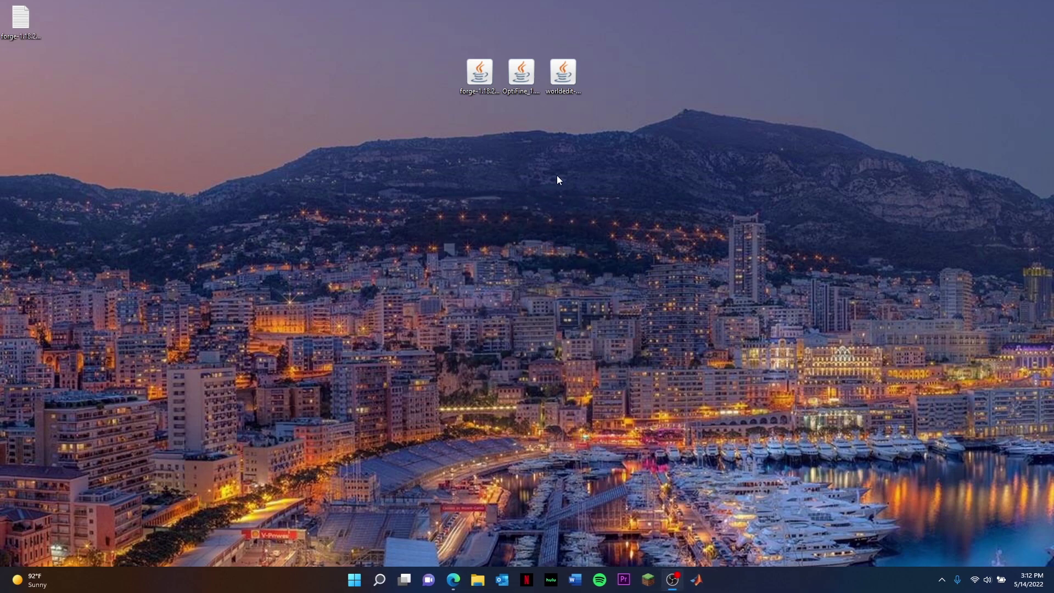
Set the Forge installer aside in the desktop's corner and shift the OptiFine and WorldEdit files together lower on the desktop.
{"action": "left_click_drag", "start_coordinate": [485, 72], "coordinate": [57, 26]}
{"action": "left_click_drag", "start_coordinate": [595, 52], "coordinate": [491, 107]}
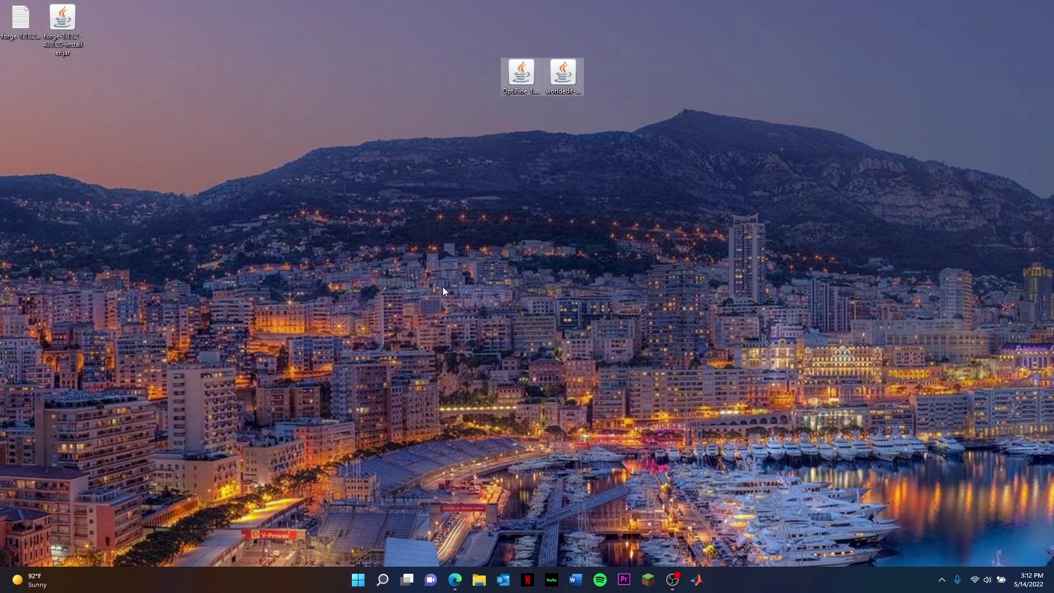
{"action": "left_click_drag", "start_coordinate": [521, 74], "coordinate": [521, 184]}
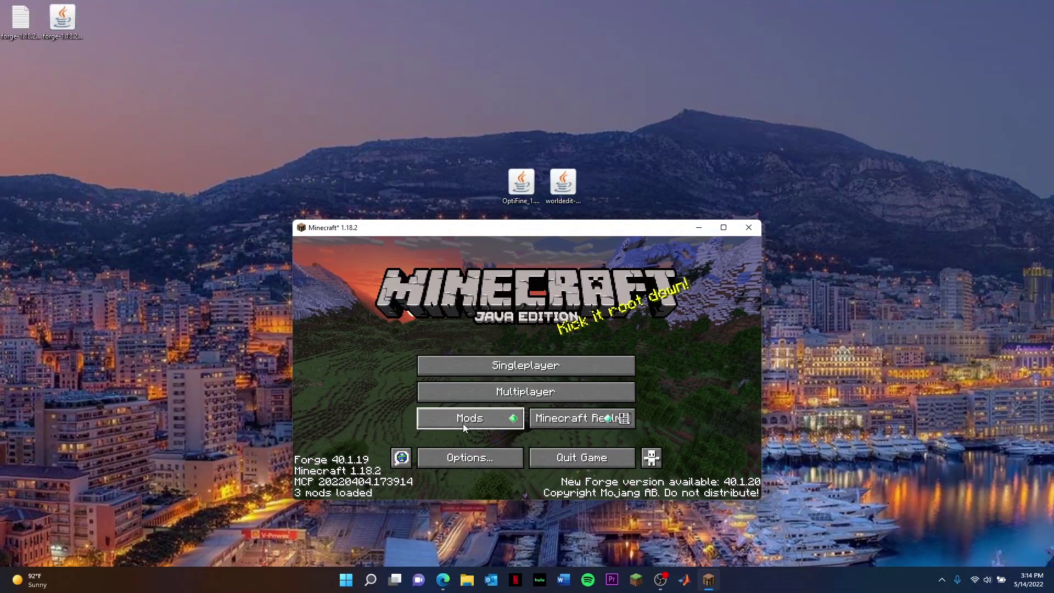
Open the mods folder from Minecraft's mod list.
{"action": "left_click", "coordinate": [491, 421]}
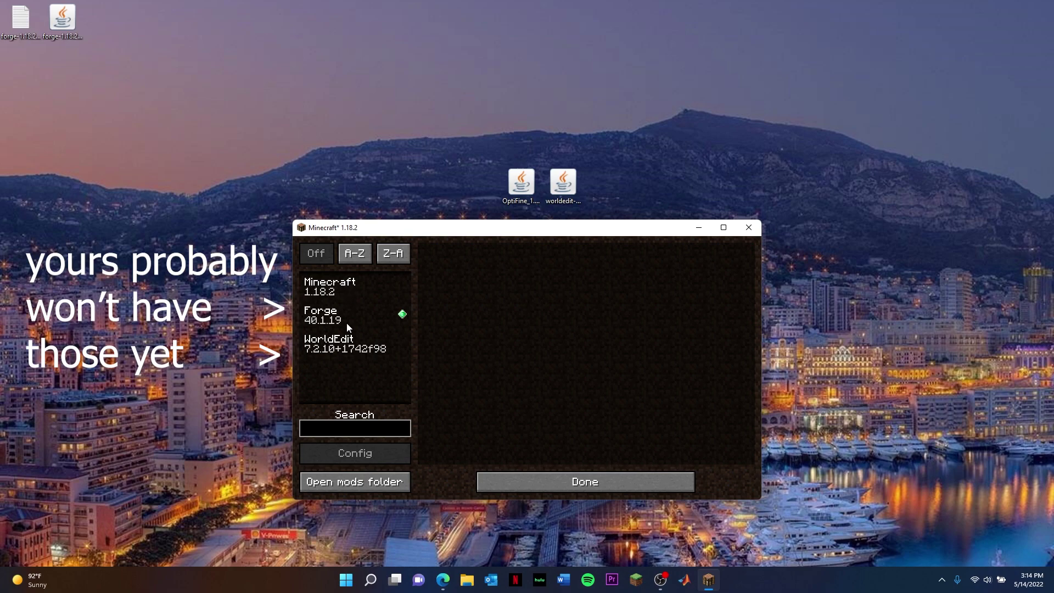
{"action": "left_click", "coordinate": [370, 483]}
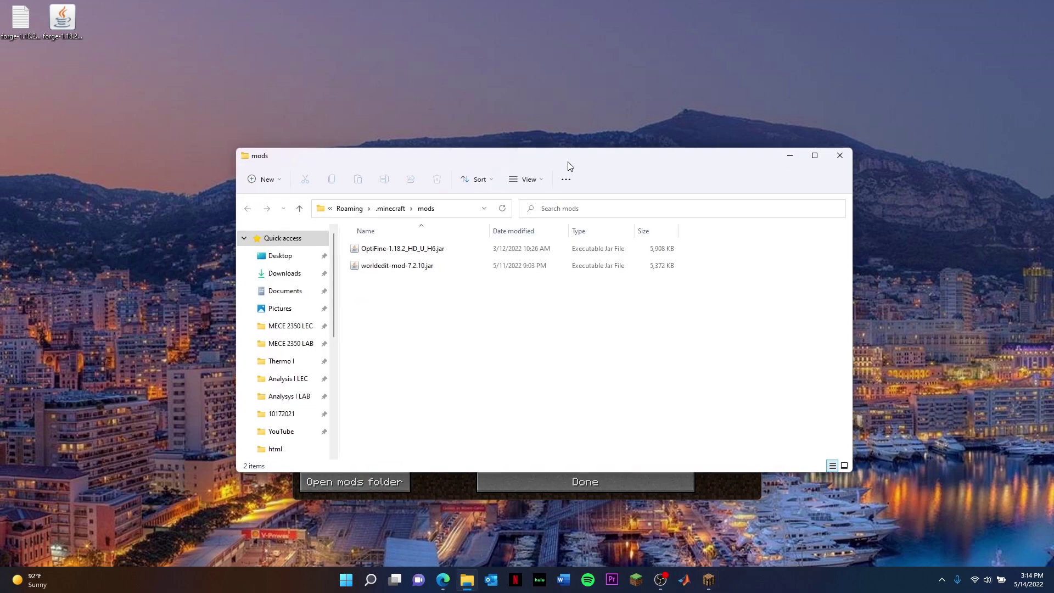
Reposition the mods folder window and the OptiFine and WorldEdit desktop files so that they sit clear of each other.
{"action": "left_click_drag", "start_coordinate": [499, 155], "coordinate": [383, 235]}
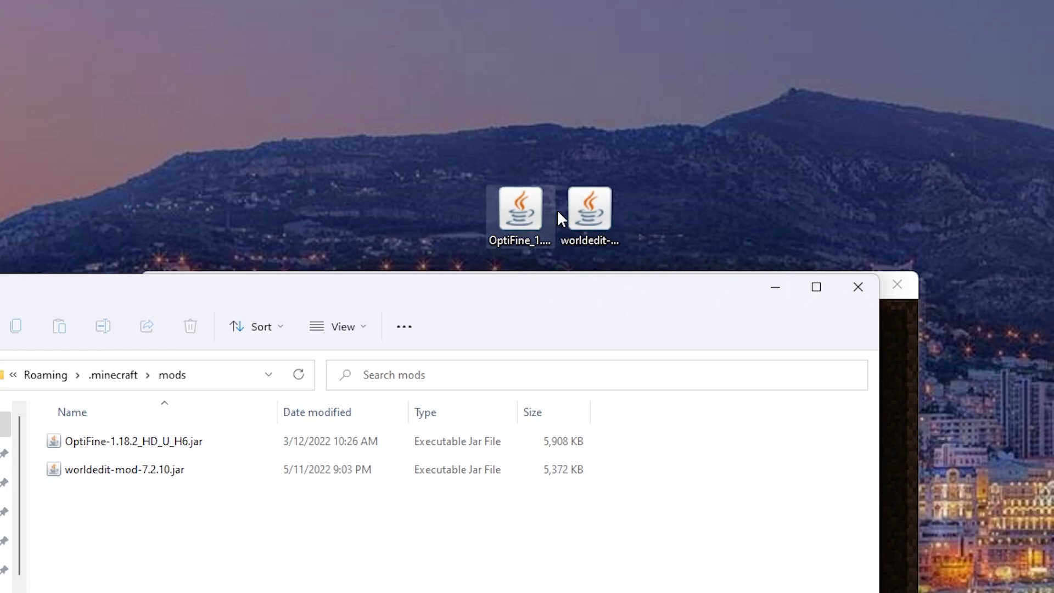
{"action": "left_click_drag", "start_coordinate": [692, 140], "coordinate": [420, 230]}
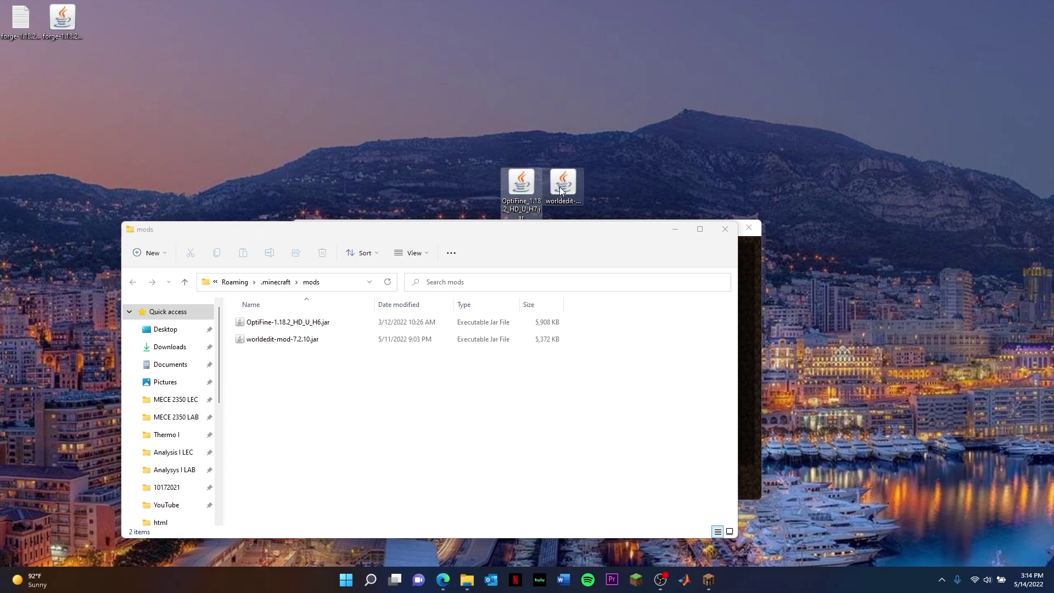
{"action": "left_click_drag", "start_coordinate": [559, 190], "coordinate": [556, 110]}
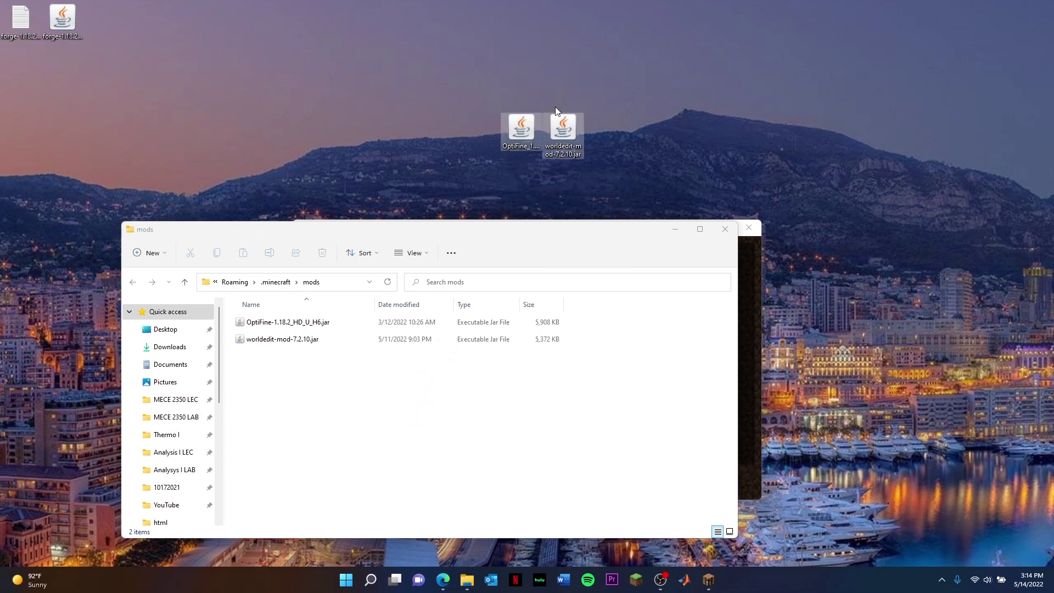
Close the mods folder and quit Minecraft.
{"action": "left_click", "coordinate": [735, 232]}
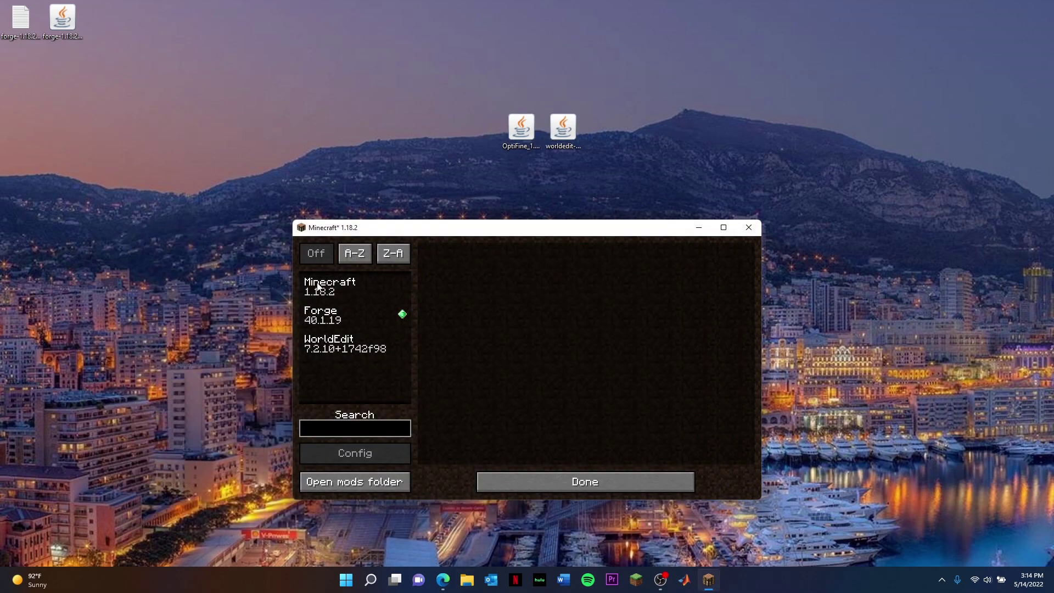
{"action": "left_click", "coordinate": [631, 482]}
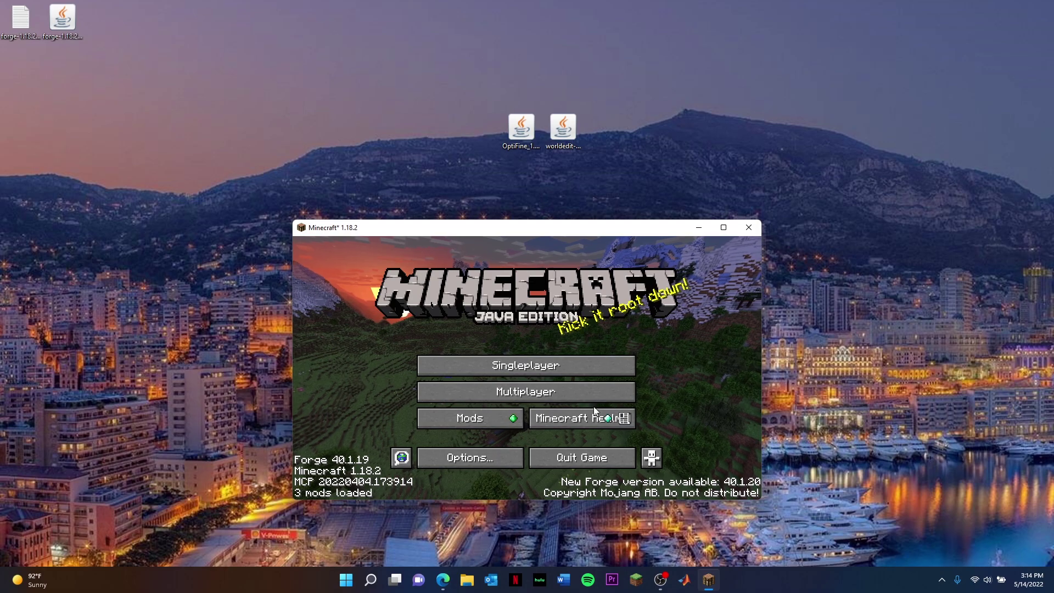
{"action": "left_click", "coordinate": [568, 458]}
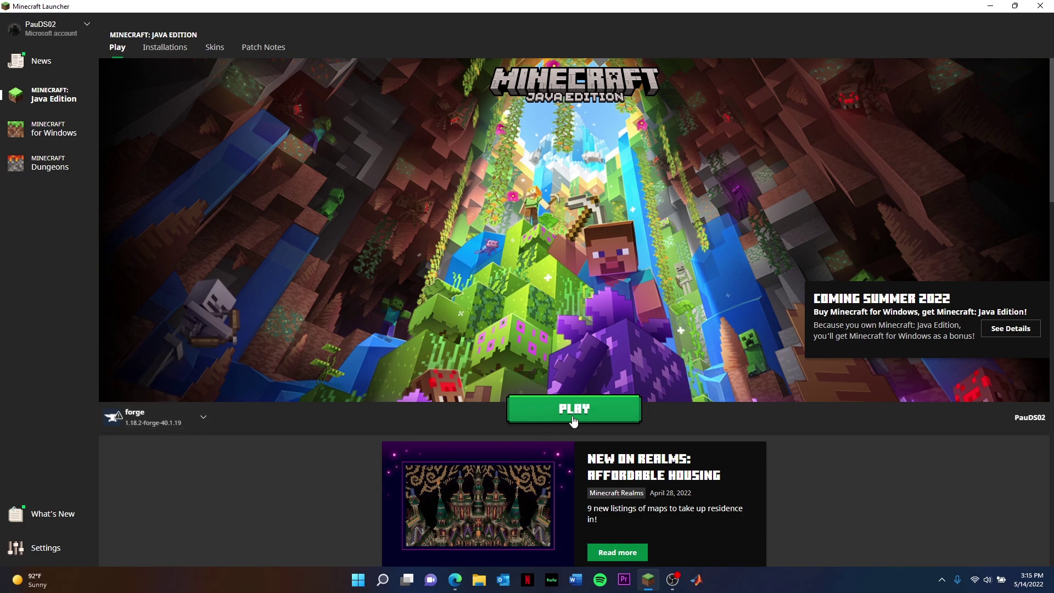
Launch Minecraft with the forge 1.18.2 profile, enlarge the game window to full size and open the mod list.
{"action": "left_click", "coordinate": [574, 419]}
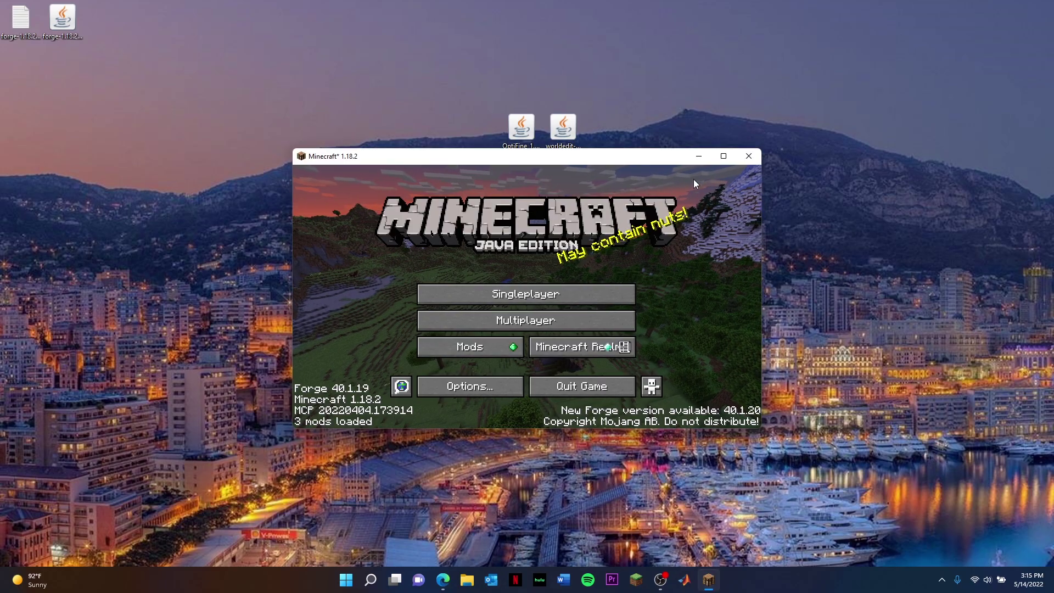
{"action": "left_click", "coordinate": [701, 155]}
{"action": "left_click", "coordinate": [269, 345]}
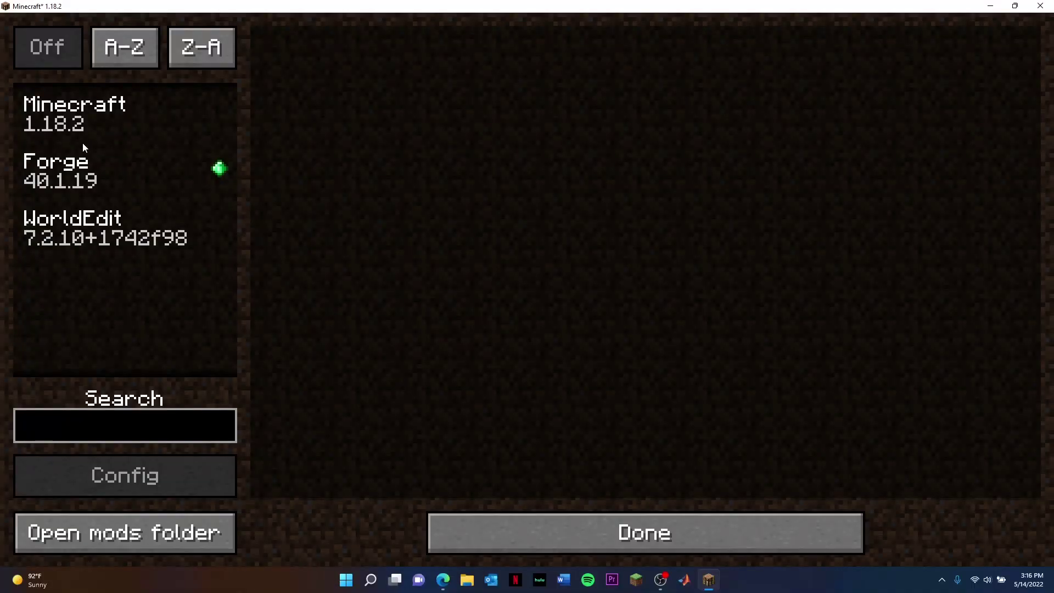
Review the available and selected resource packs, plus the shader pack chosen under the video settings.
{"action": "left_click", "coordinate": [696, 525]}
{"action": "left_click", "coordinate": [376, 366]}
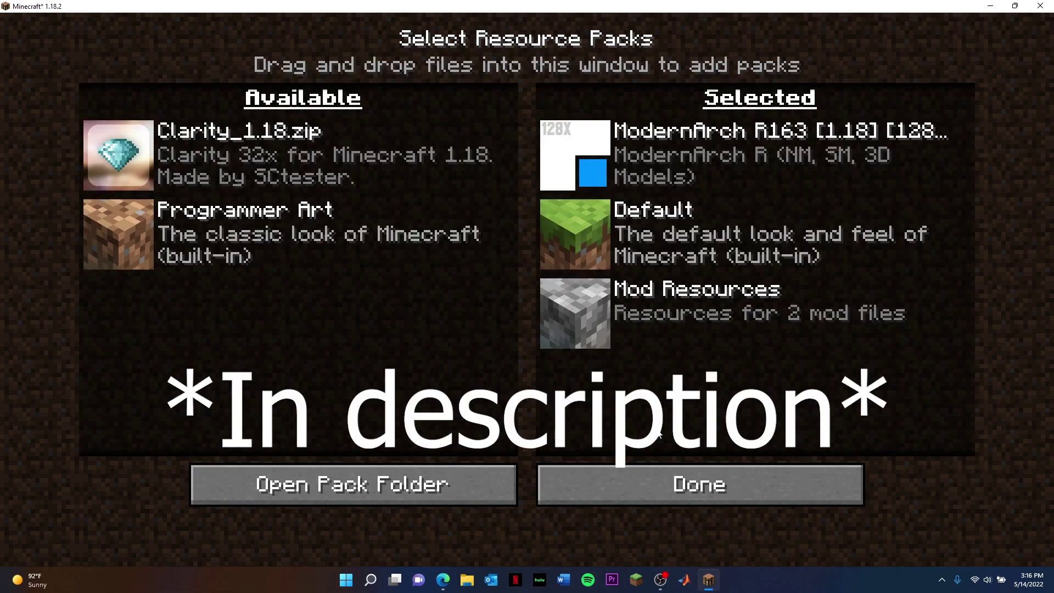
{"action": "left_click", "coordinate": [760, 498]}
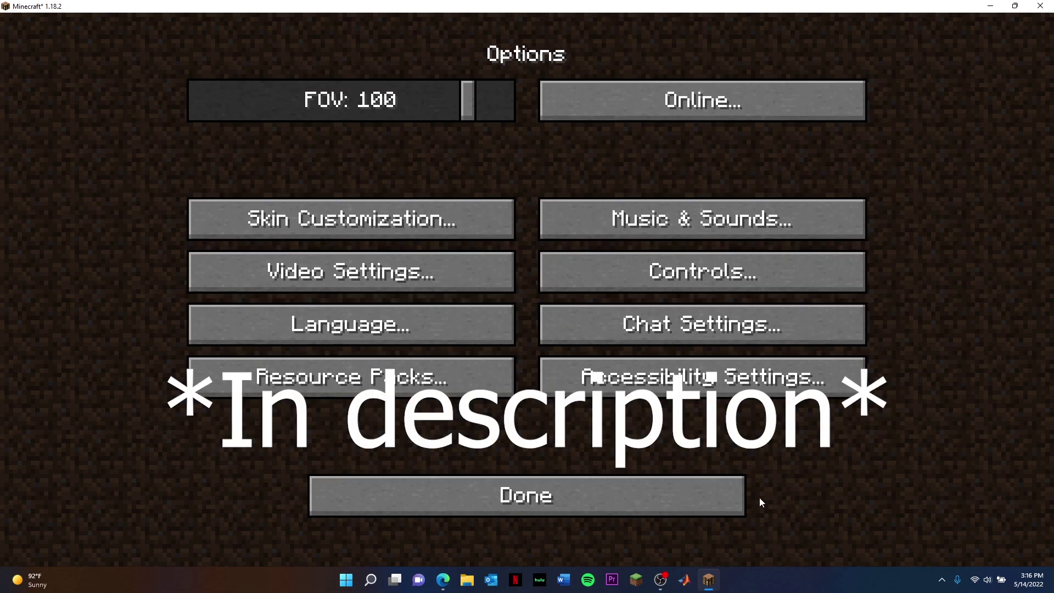
{"action": "left_click", "coordinate": [351, 271]}
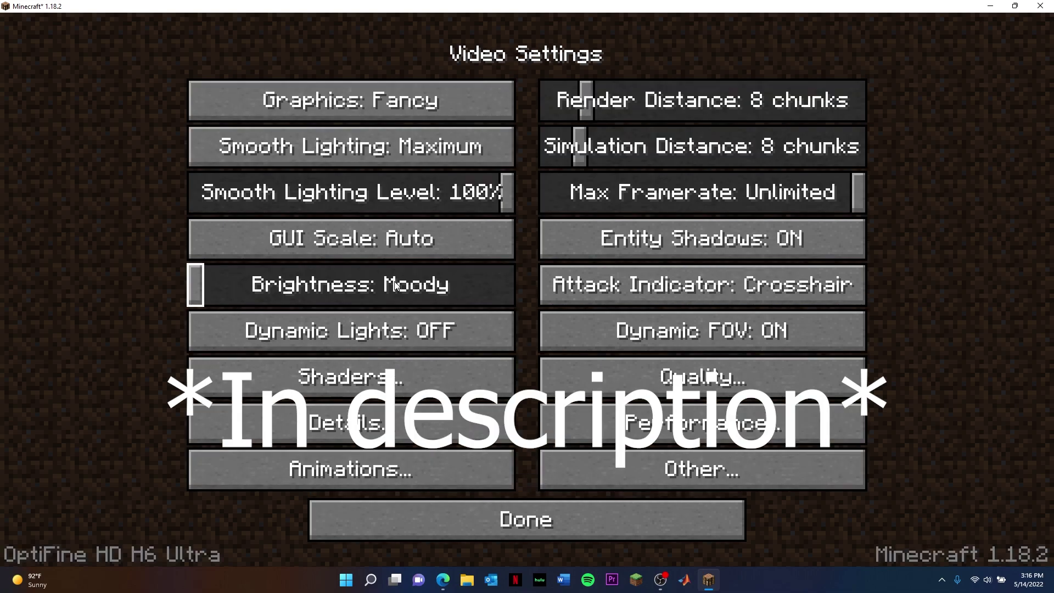
{"action": "left_click", "coordinate": [357, 375]}
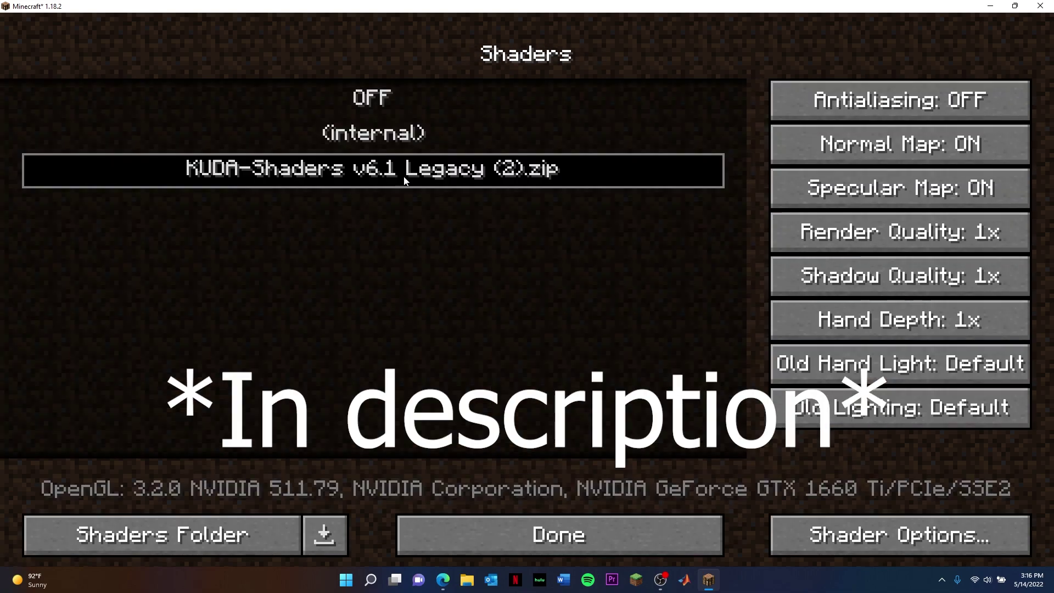
{"action": "left_click", "coordinate": [539, 548]}
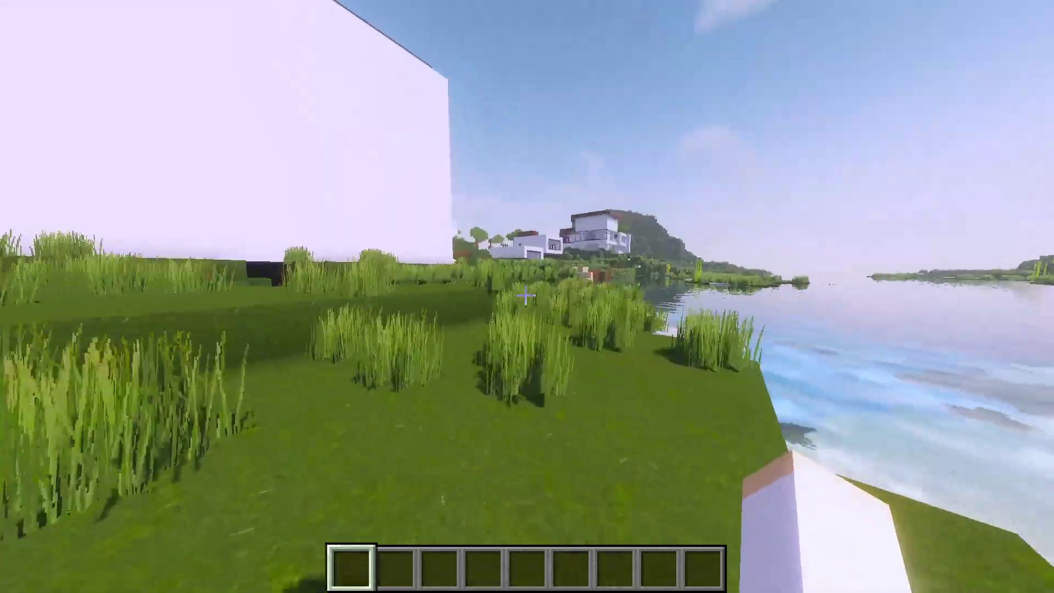
Get the WorldEdit selection axe with the //wand command.
{"action": "type", "text": "//walls"}
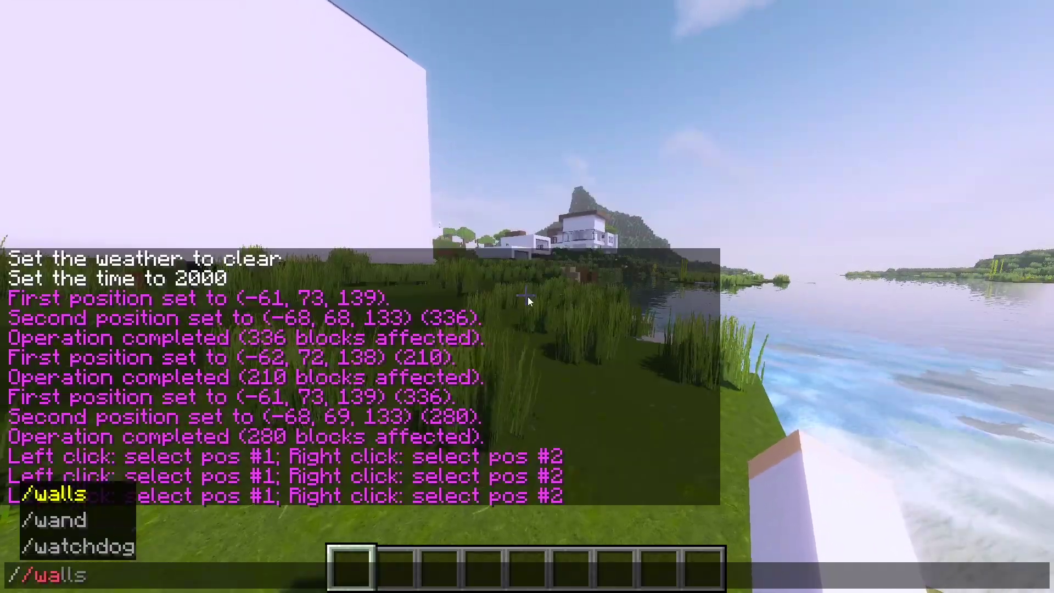
{"action": "type", "text": "n"}
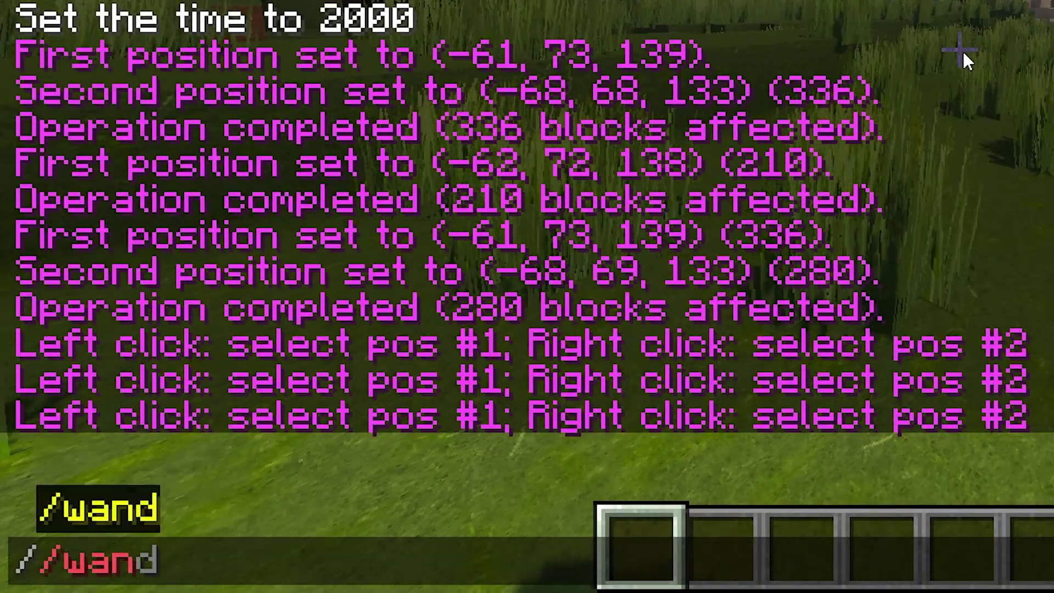
{"action": "type", "text": "d"}
{"action": "key", "text": "Return"}
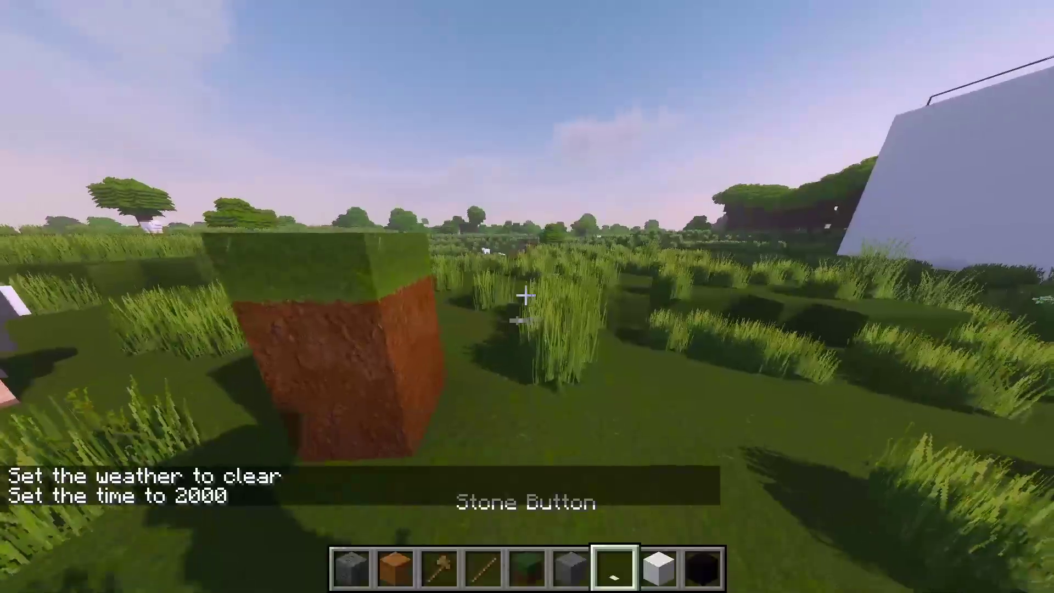
Mark opposite corners of the cube region at (-61, 73, 139) on the dirt pillar and (-68, 68, 133) with the wooden axe.
{"action": "key", "text": "4"}
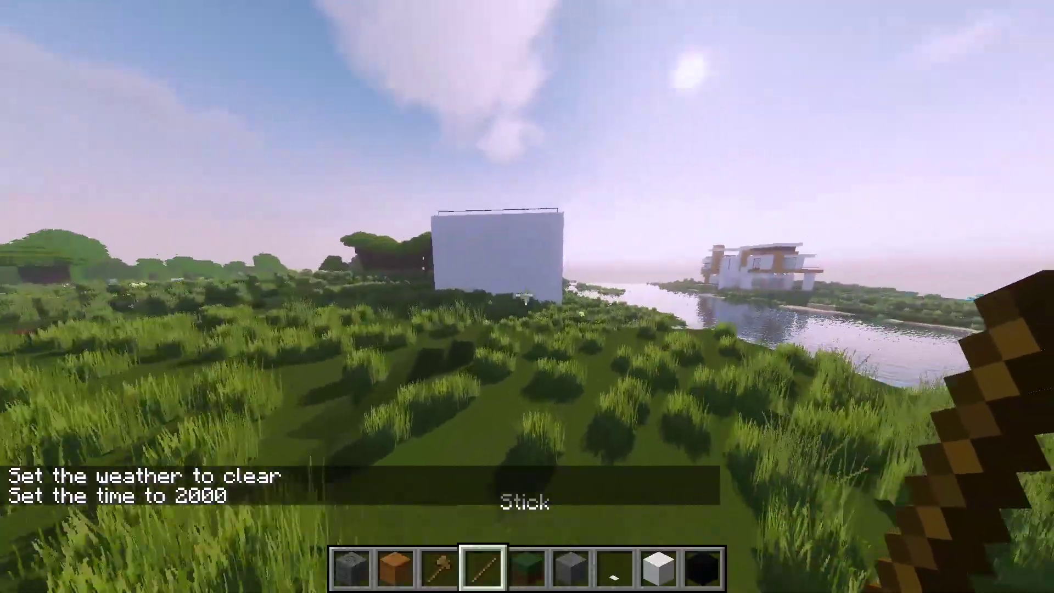
{"action": "key", "text": "7"}
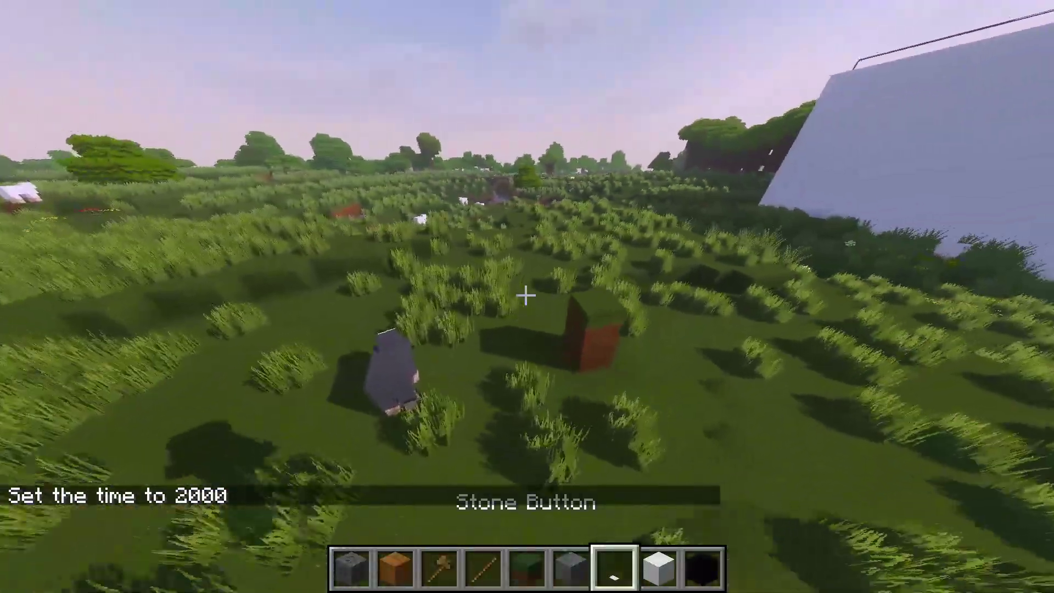
{"action": "key", "text": "6"}
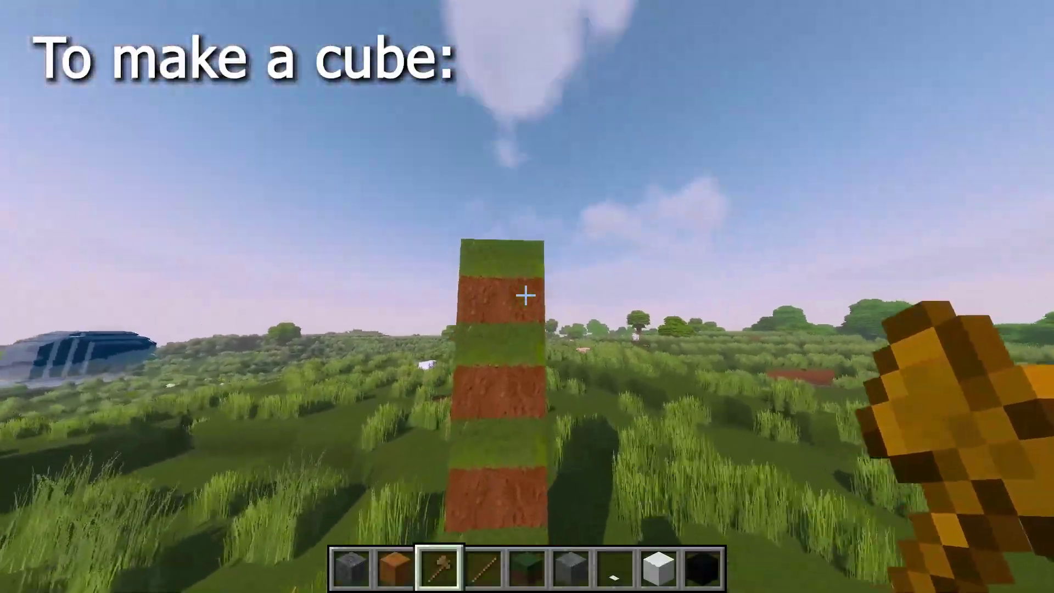
{"action": "left_click", "coordinate": [525, 295]}
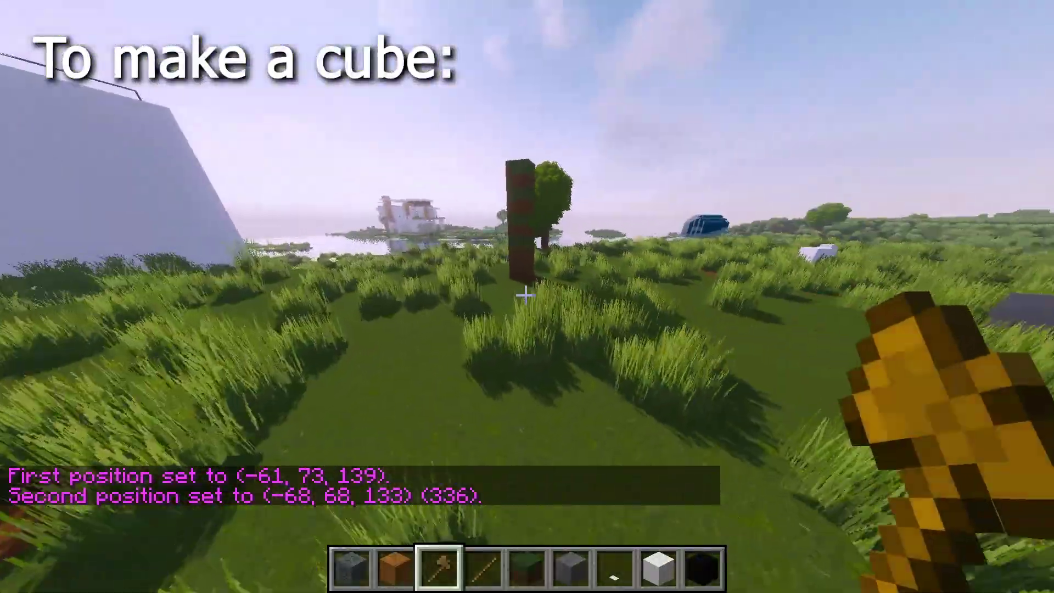
Fill the marked region with glass using //set glass.
{"action": "type", "text": "//"}
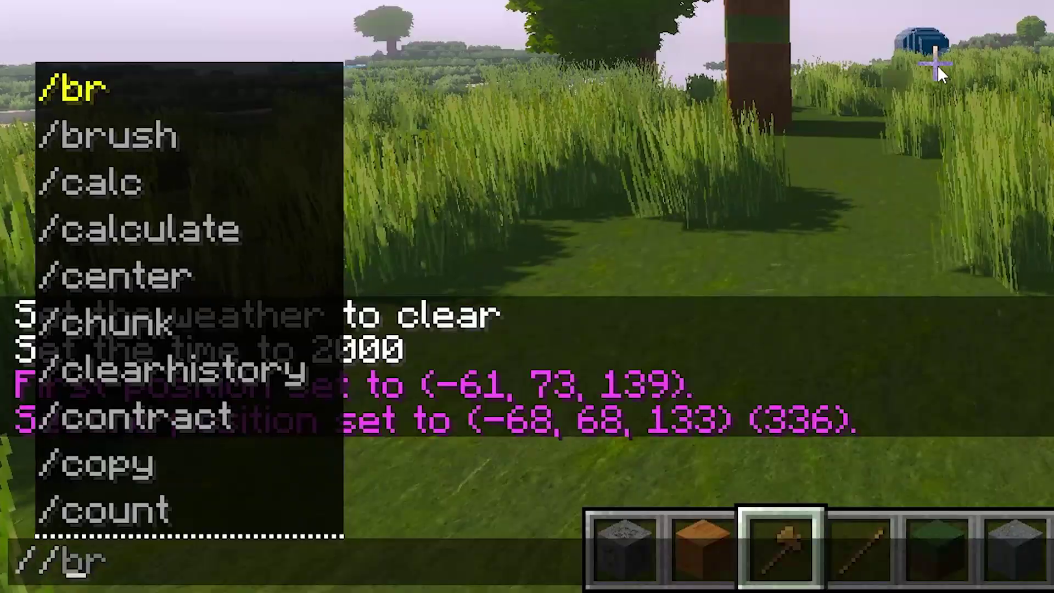
{"action": "type", "text": "set glass"}
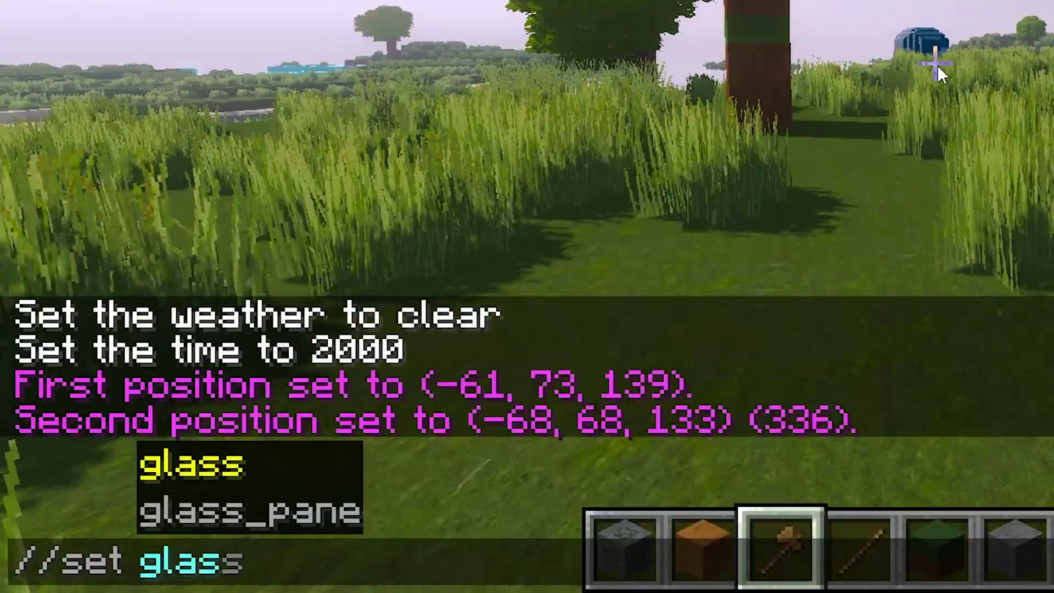
{"action": "key", "text": "Return"}
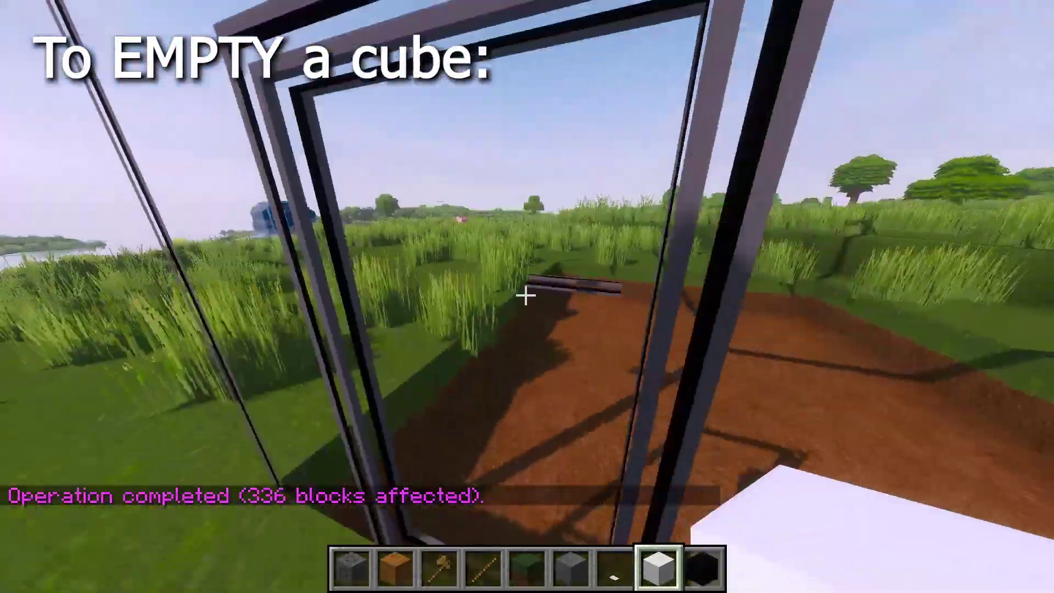
Hollow out the solid cube by marking its inner corners (-62, 72, 138) and (-67, 69, 134) and emptying that region with //set.
{"action": "middle_click", "coordinate": [525, 296]}
{"action": "scroll", "coordinate": [525, 295], "scroll_direction": "up", "scroll_amount": 1}
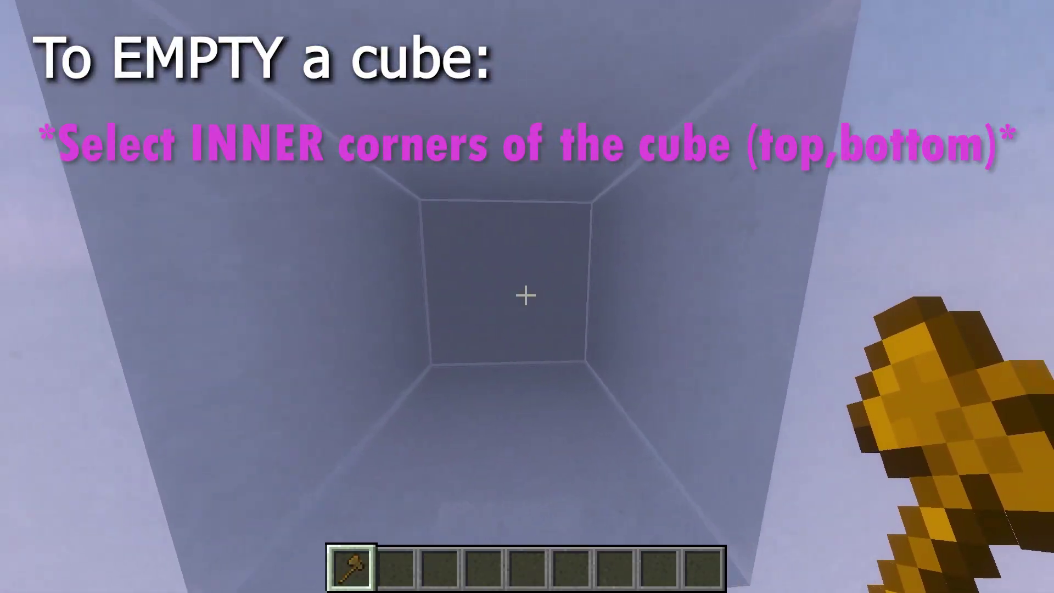
{"action": "left_click", "coordinate": [525, 295]}
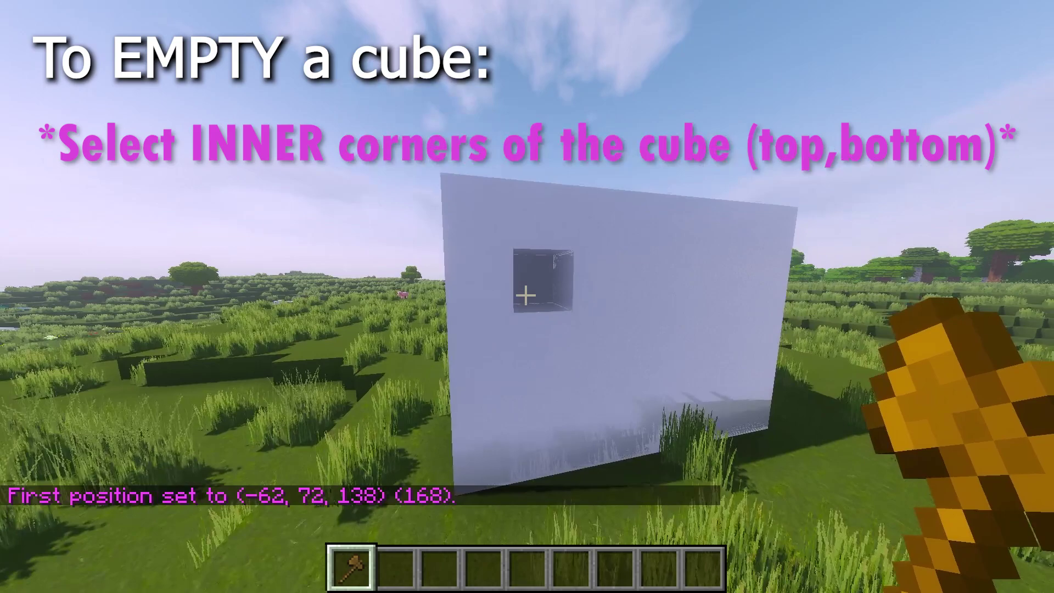
{"action": "right_click", "coordinate": [525, 295]}
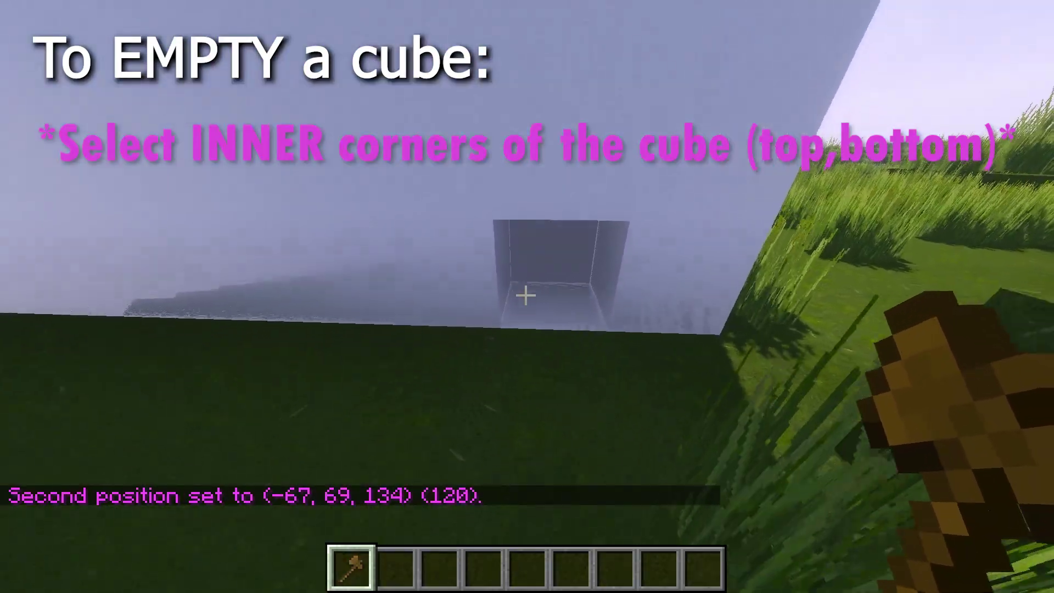
{"action": "type", "text": "//set"}
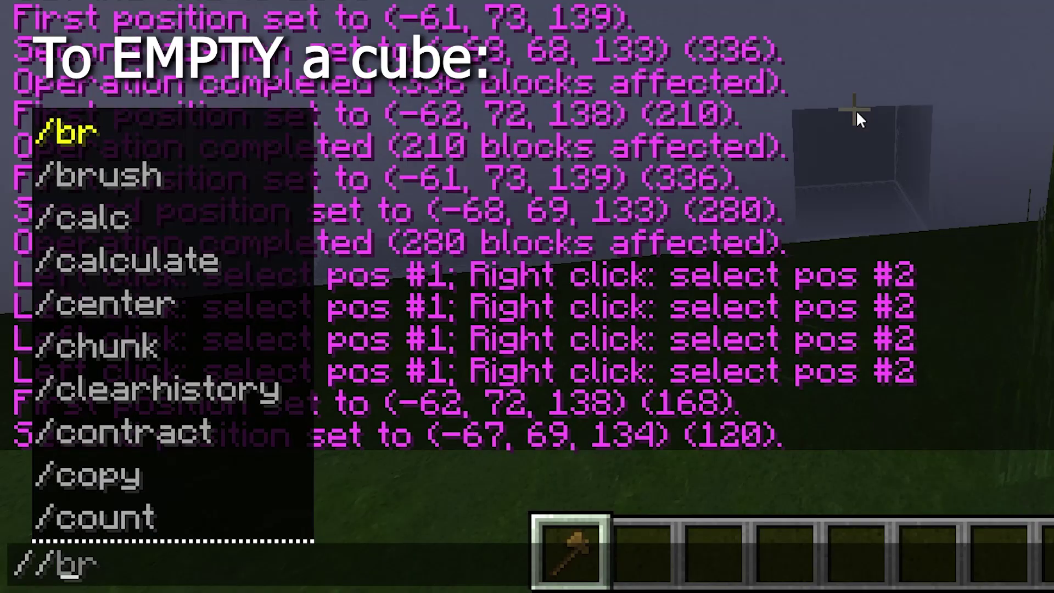
{"action": "key", "text": "Return"}
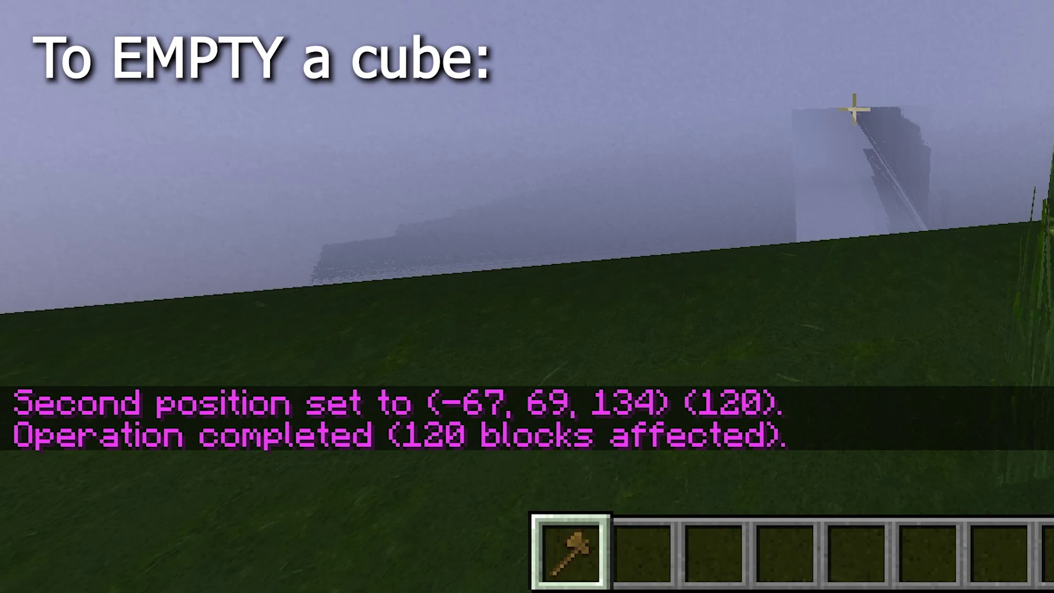
Break open a doorway two blocks wide and two high at the base of the cube's wall and look inside.
{"action": "key", "text": "4"}
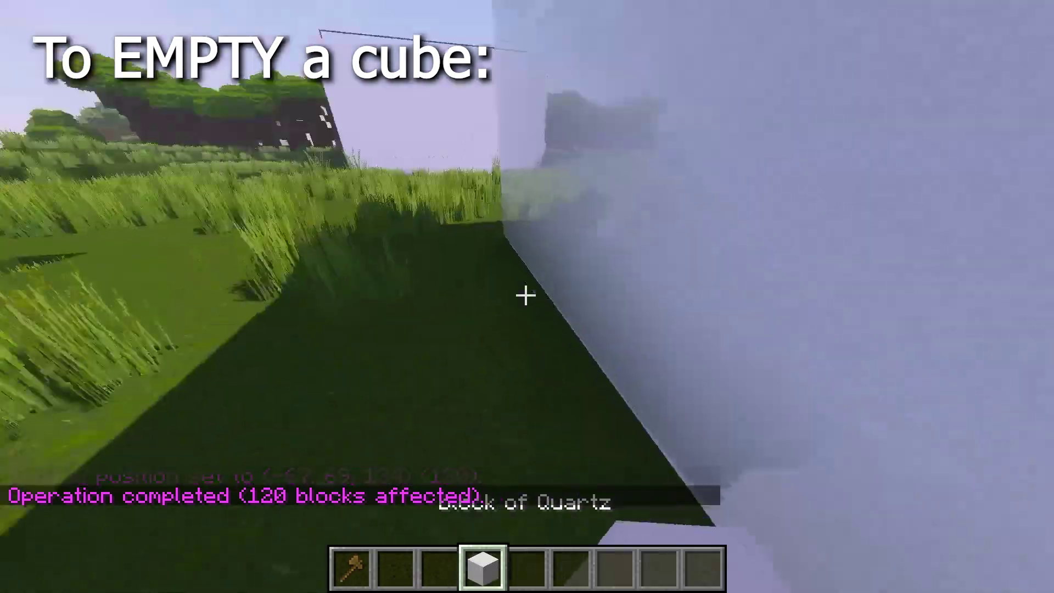
{"action": "key", "text": "w"}
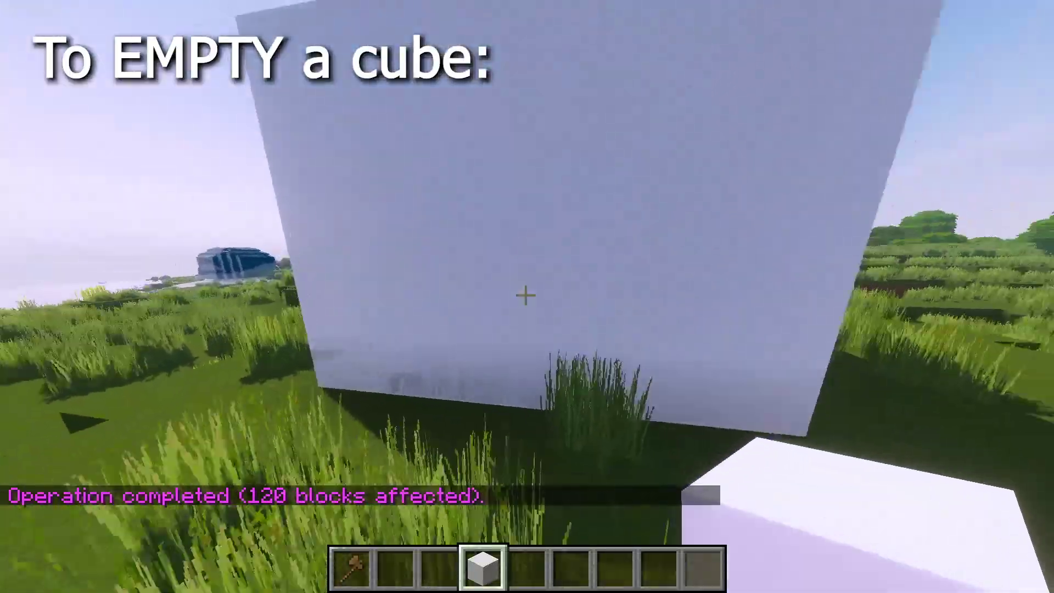
{"action": "left_click", "coordinate": [525, 295]}
{"action": "left_click", "coordinate": [525, 295]}
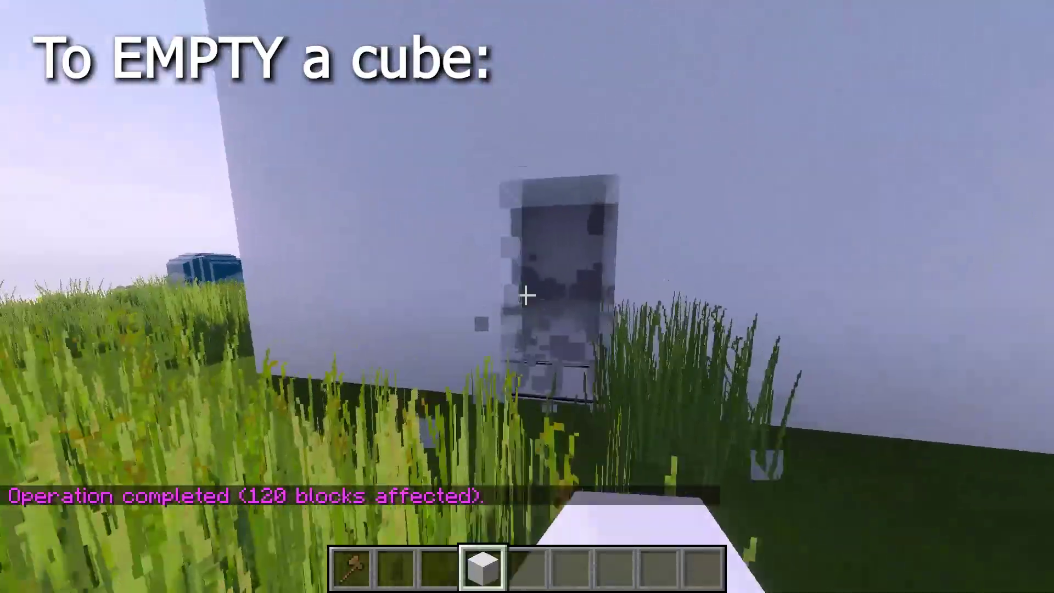
{"action": "left_click", "coordinate": [525, 295]}
{"action": "left_click", "coordinate": [525, 295]}
{"action": "key", "text": "w"}
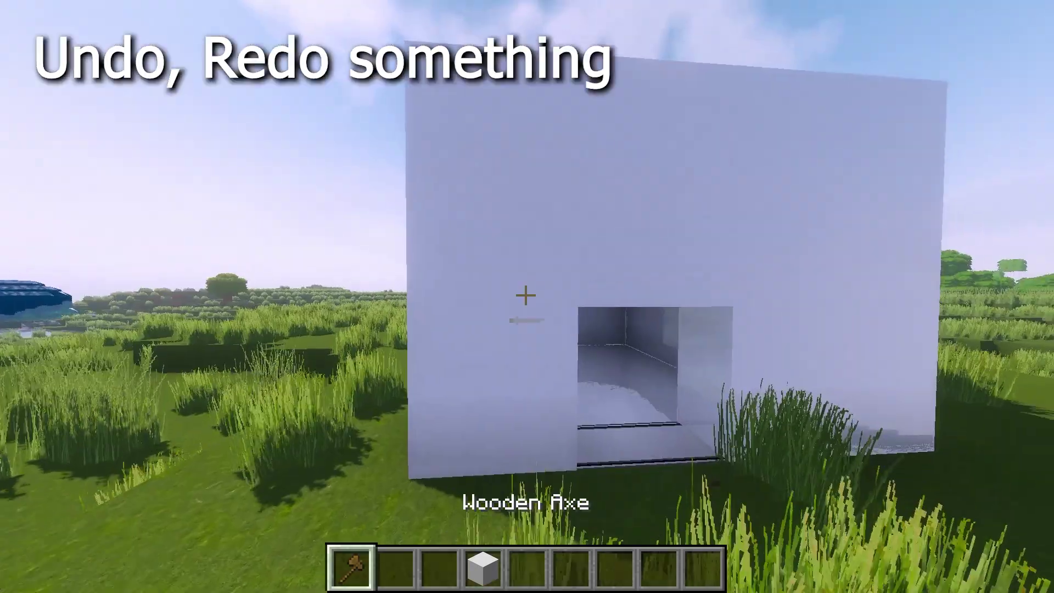
Step back from the cube and revert the latest WorldEdit edit with //undo.
{"action": "key", "text": "s"}
{"action": "type", "text": "4"}
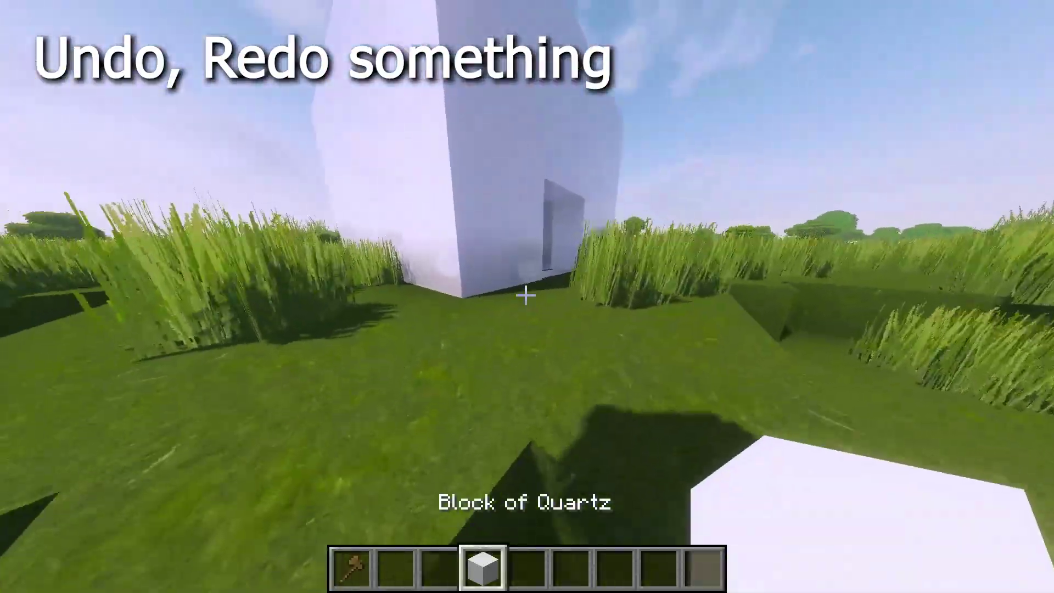
{"action": "type", "text": "//undo"}
{"action": "key", "text": "Return"}
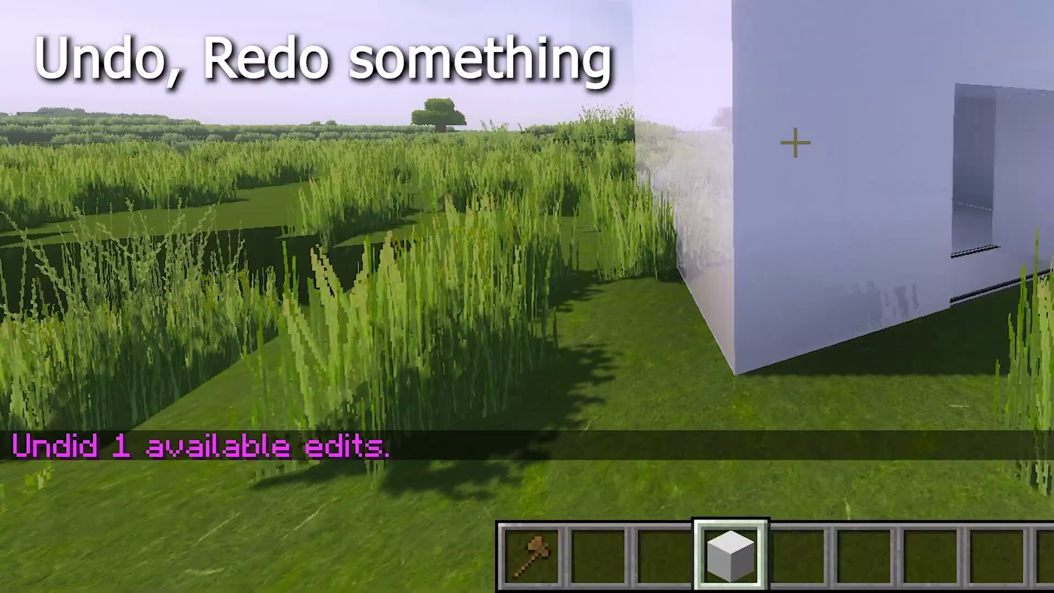
Repeat the //undo command three more times to revert the earlier cube edits.
{"action": "key", "text": "t"}
{"action": "key", "text": "Up"}
{"action": "key", "text": "Return"}
{"action": "key", "text": "t"}
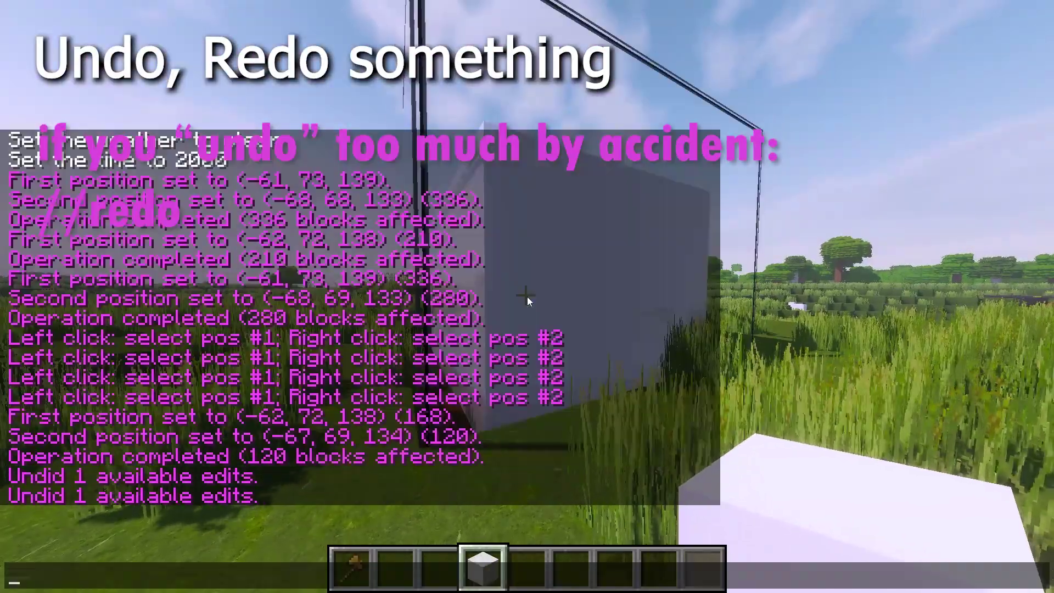
{"action": "key", "text": "Up"}
{"action": "key", "text": "Return"}
{"action": "key", "text": "t"}
{"action": "key", "text": "Up"}
{"action": "key", "text": "Return"}
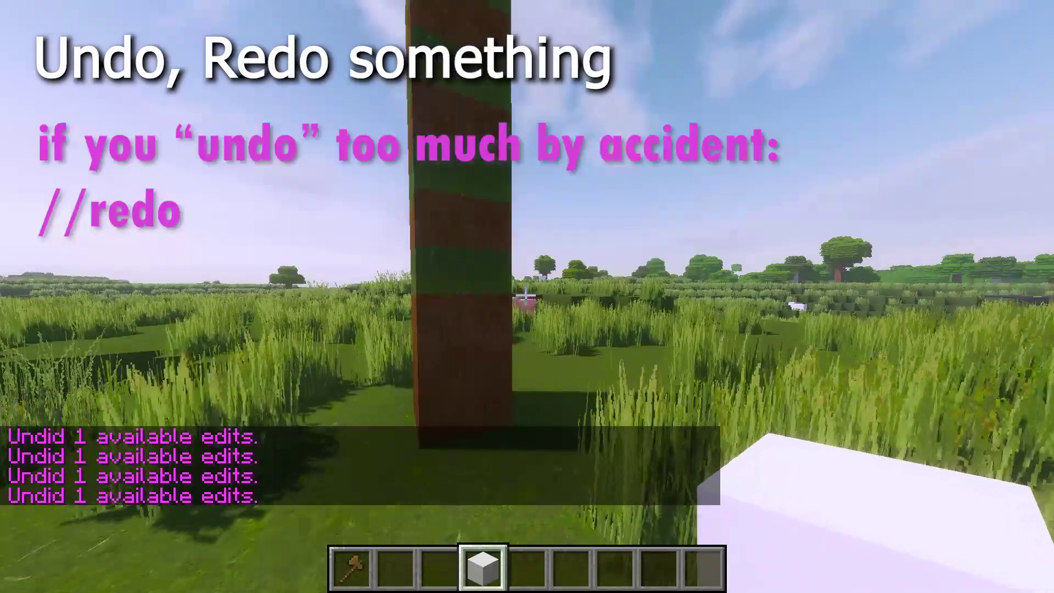